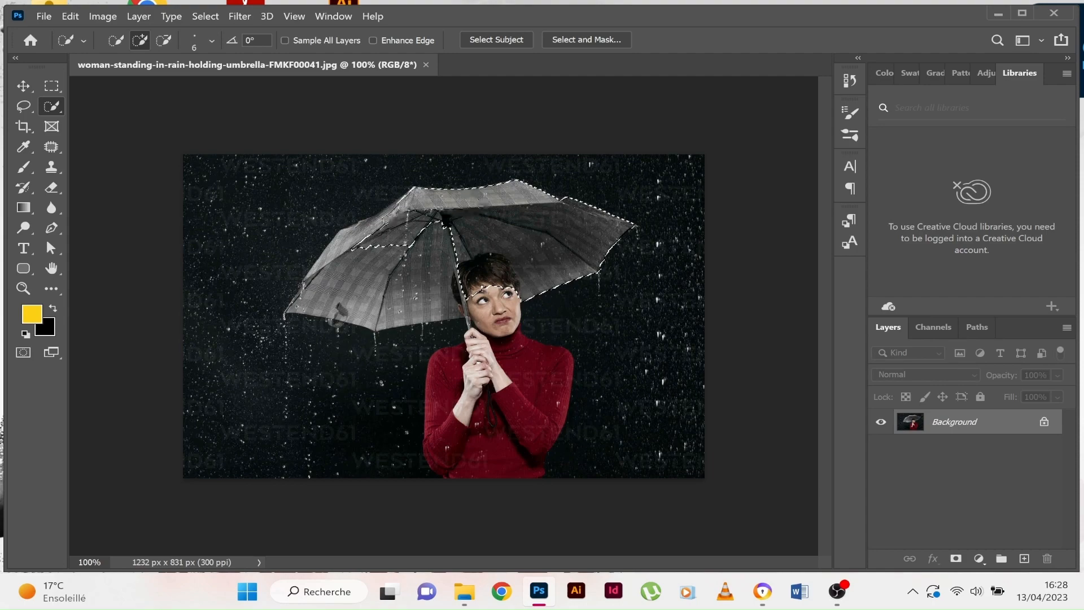
- Extend the quick selection over the umbrella's remaining lower-left panels and subtract the woman's hair and ear from it
click(413, 294)
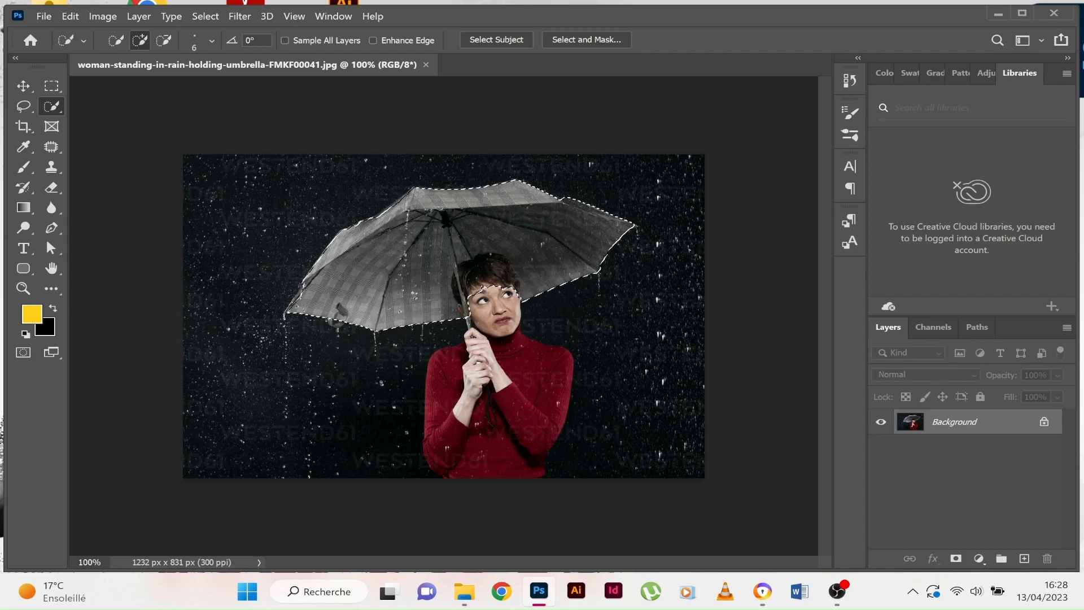
key(ctrl+plus)
key(ctrl+plus)
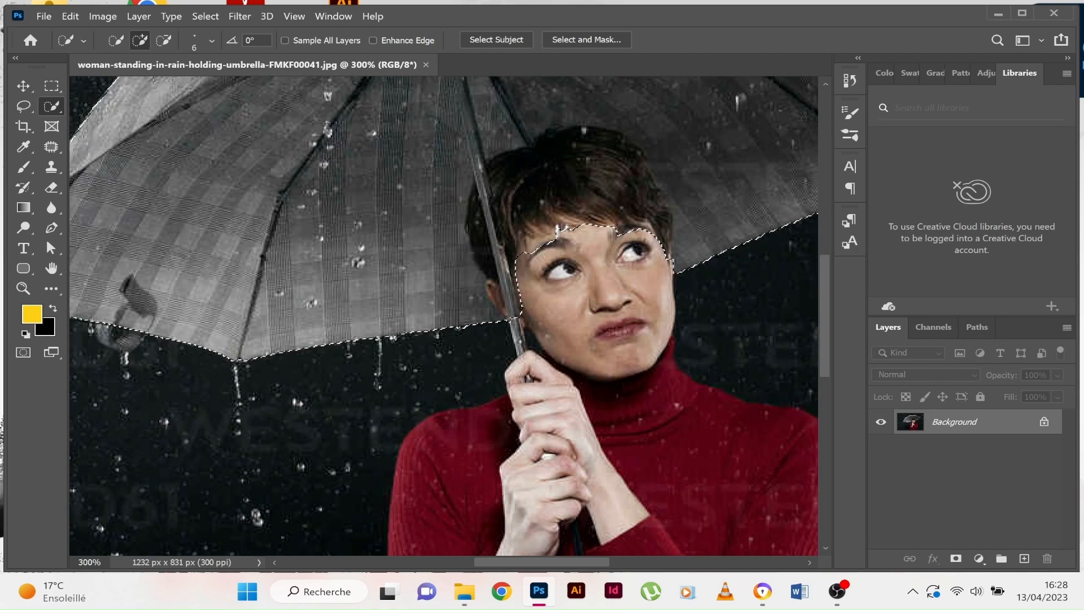
click(163, 40)
mouse_move(529, 232)
mouse_down()
mouse_move(535, 243)
mouse_move(541, 208)
mouse_move(525, 175)
mouse_move(550, 151)
mouse_move(604, 172)
mouse_move(631, 141)
mouse_up()
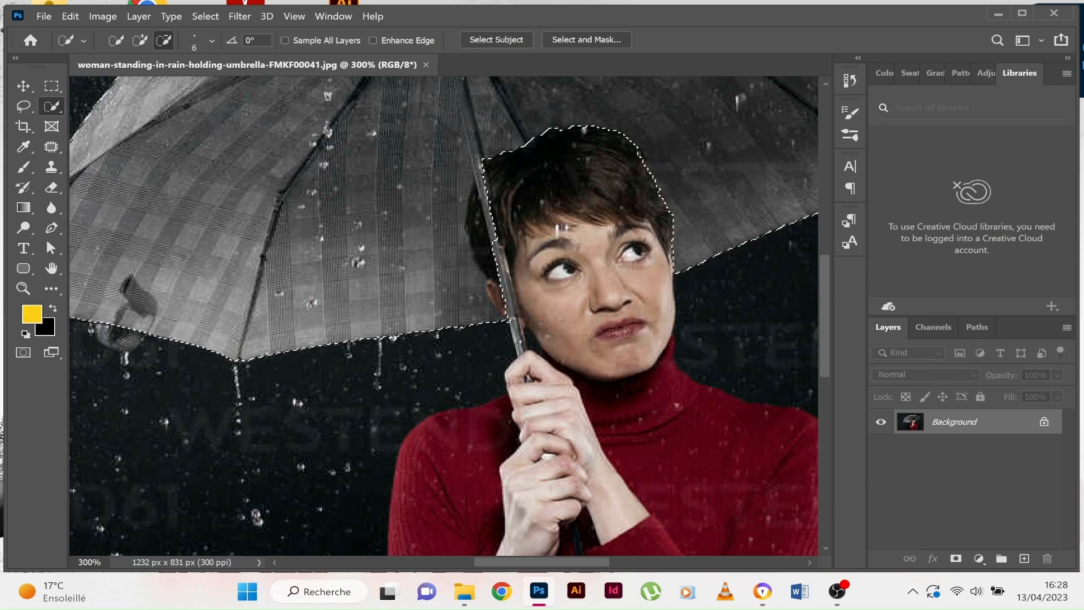
drag(476, 251, 487, 266)
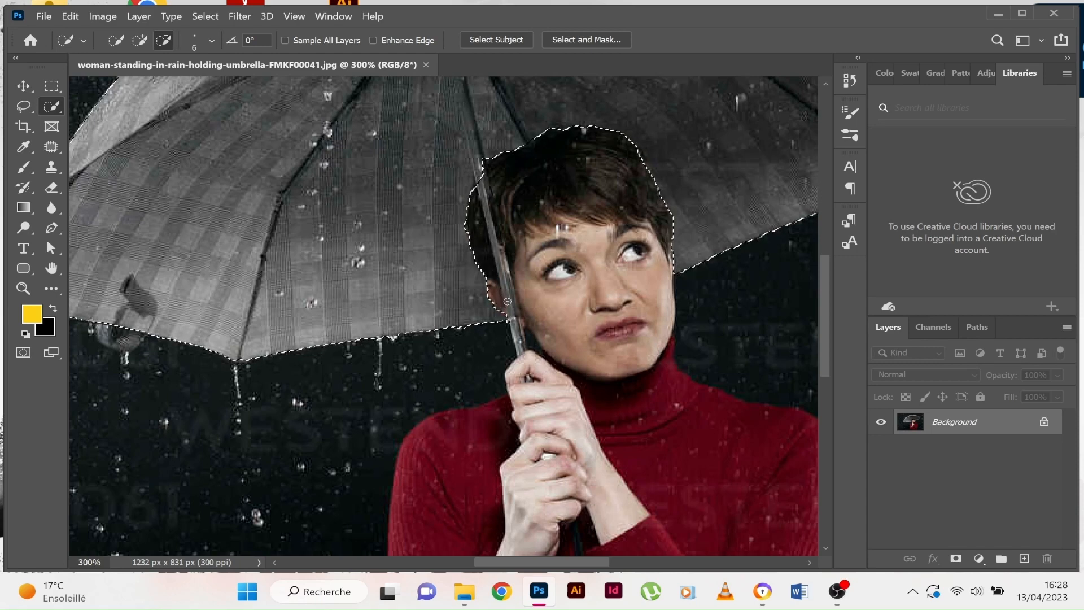
- Add the umbrella's shaft down to the hands to the selection, and copy the selected umbrella to a new layer
click(140, 40)
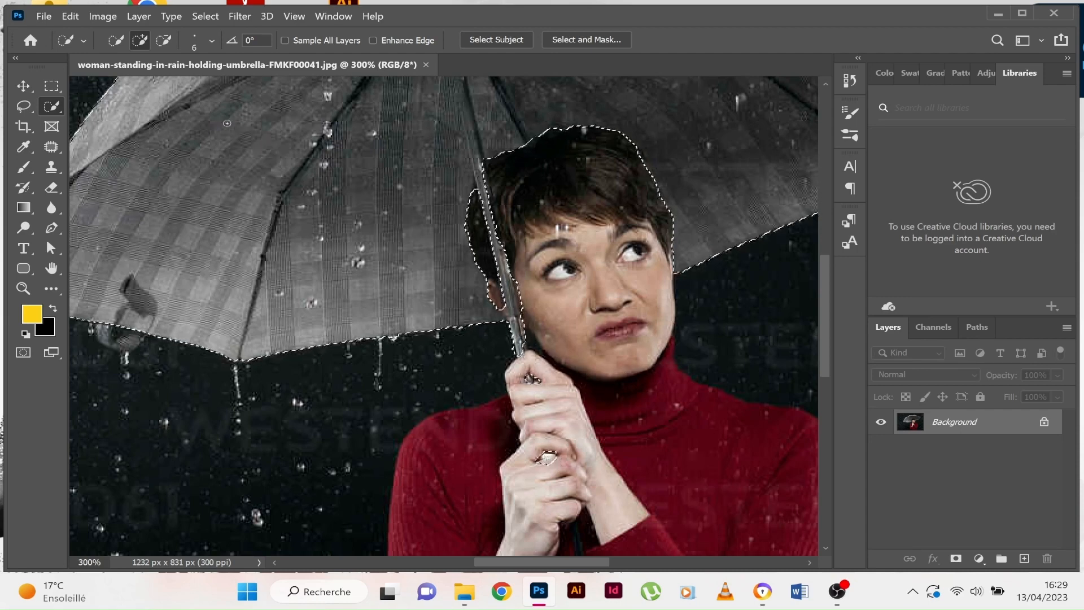
click(164, 40)
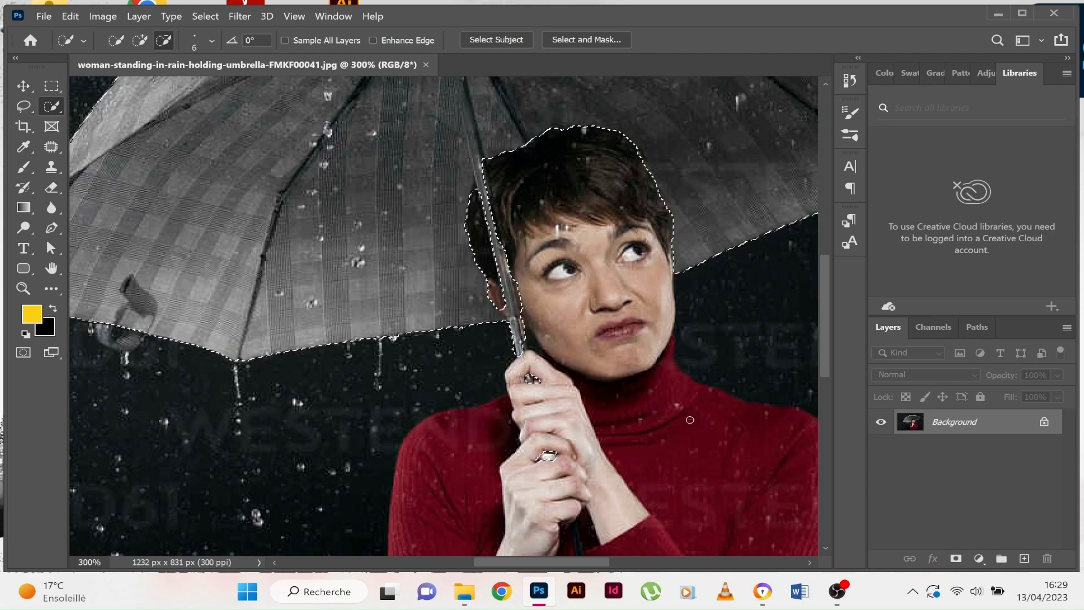
key(ctrl+minus)
key(ctrl+minus)
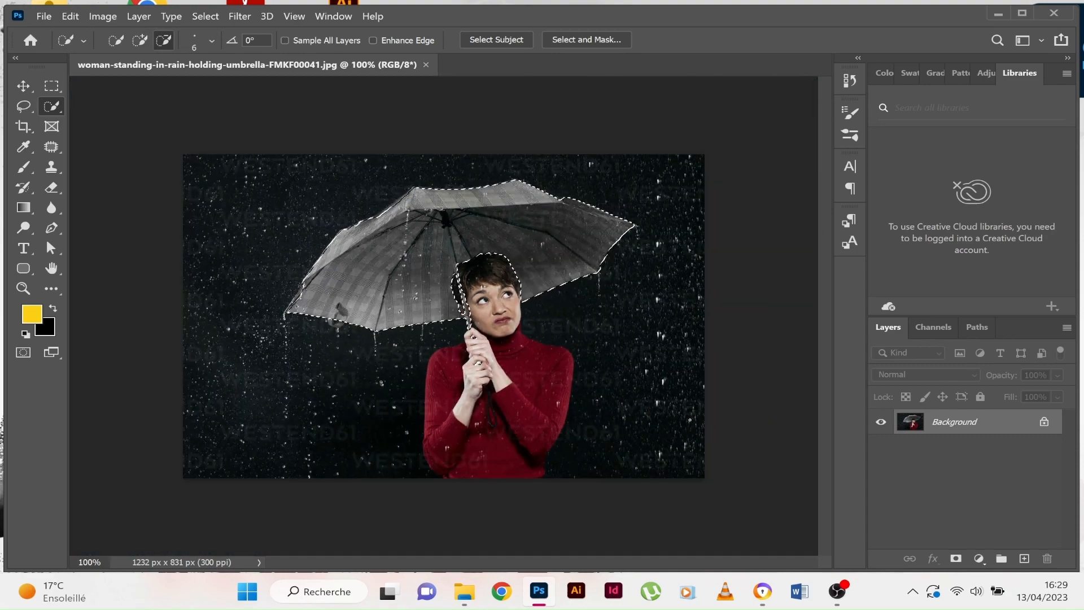
click(140, 39)
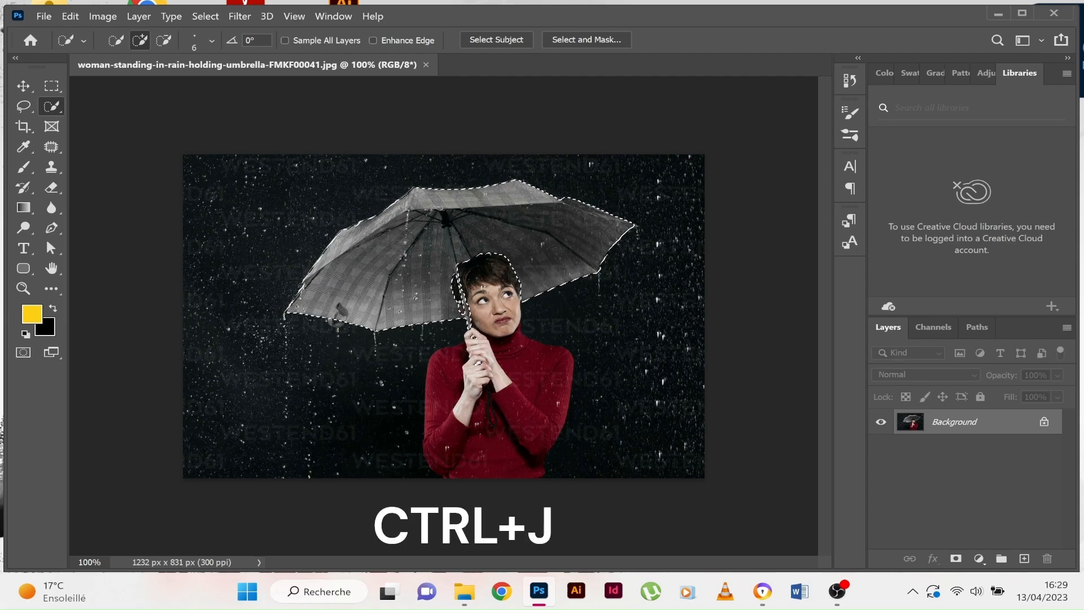
key(ctrl+j)
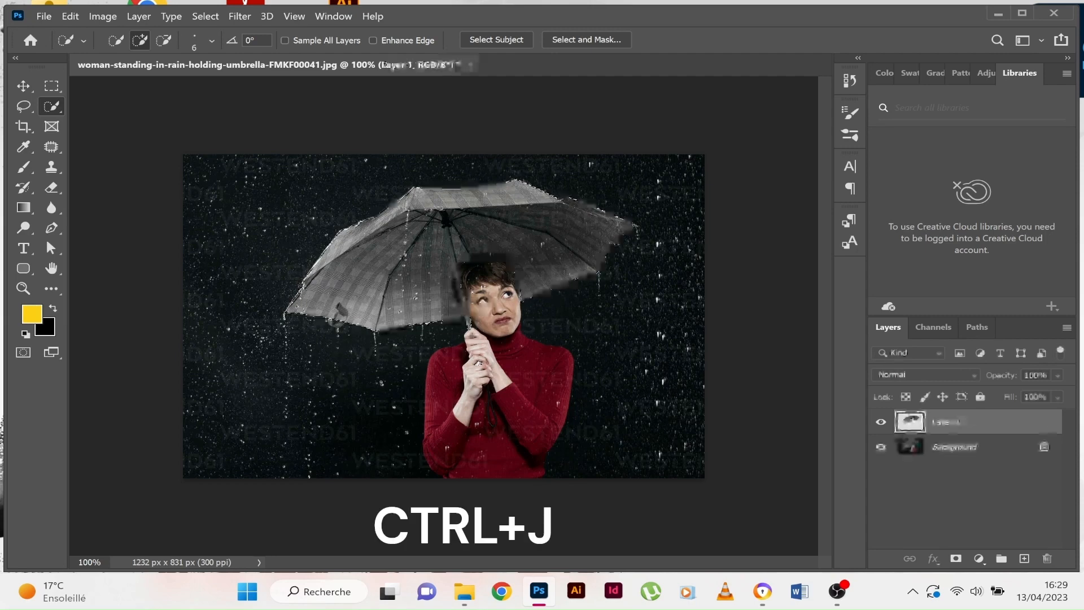
- Add a Color Lookup adjustment layer directly above the Background, using the Moonlight.3DL 3D LUT
click(998, 449)
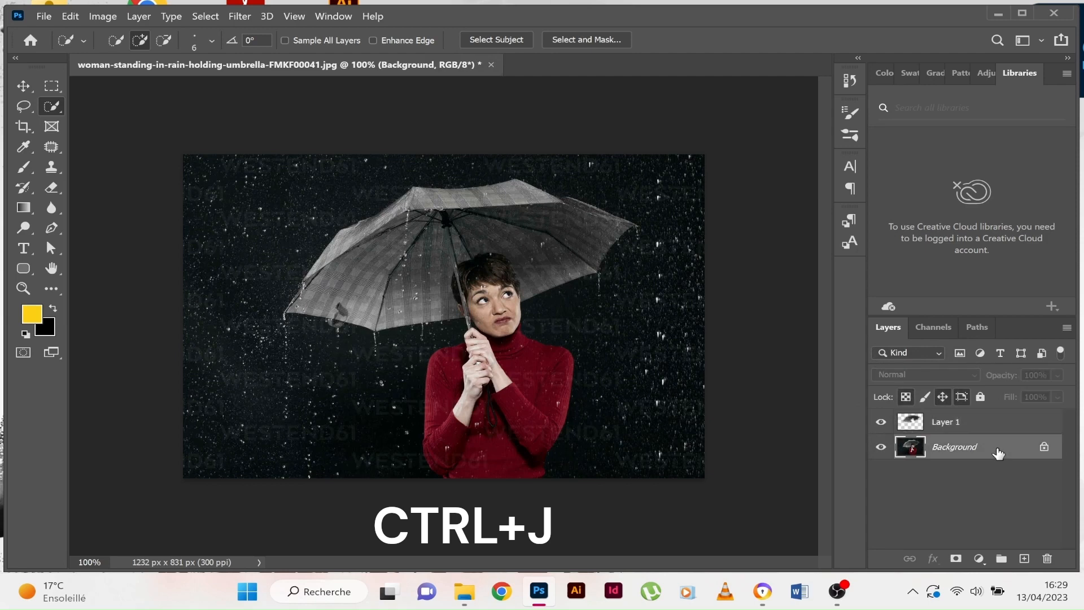
click(981, 558)
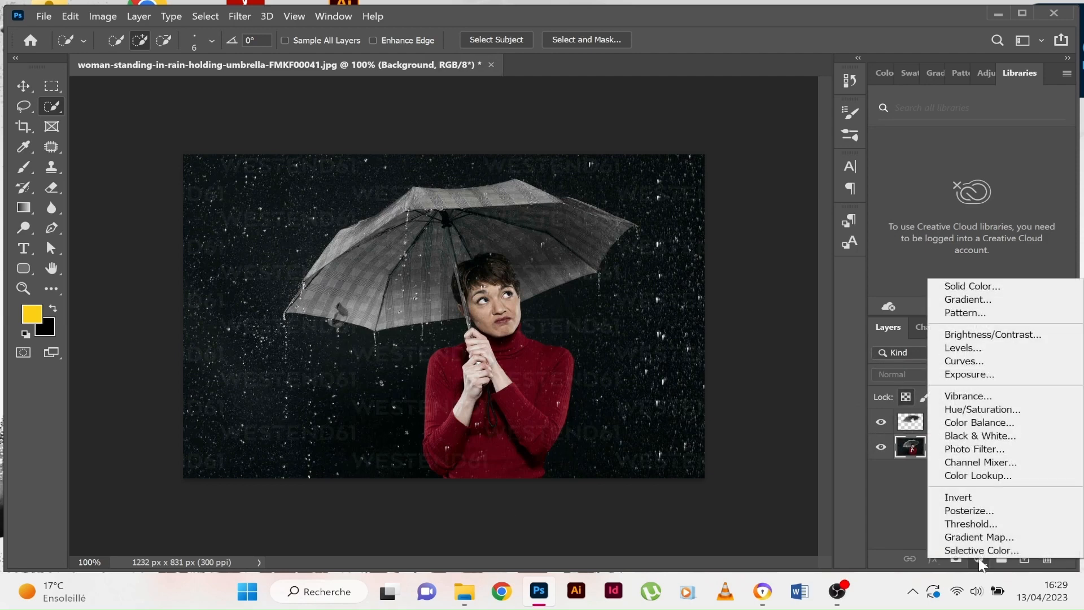
click(1028, 478)
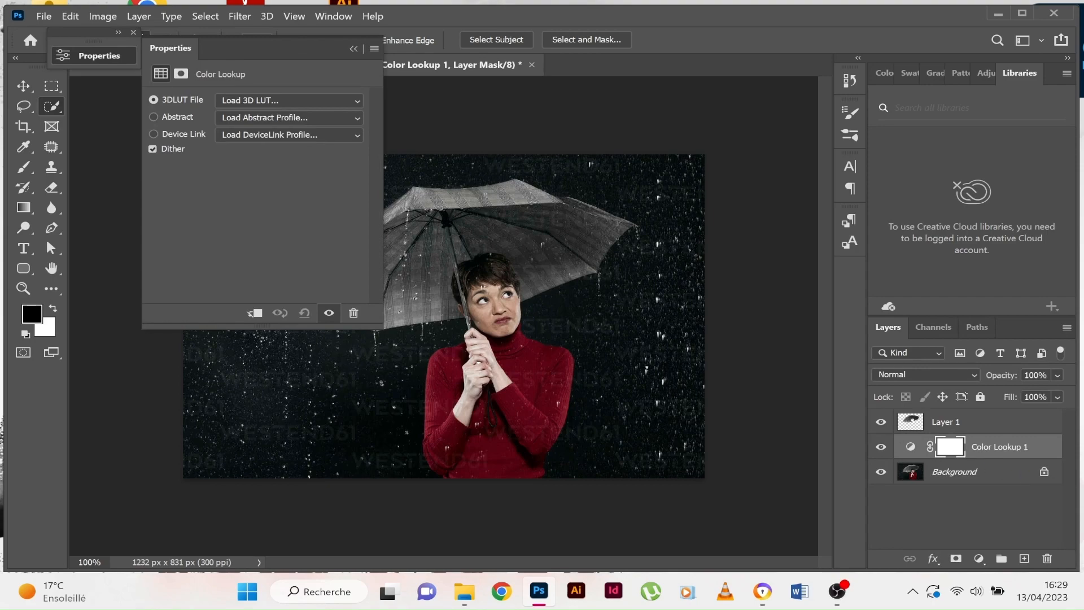
click(290, 100)
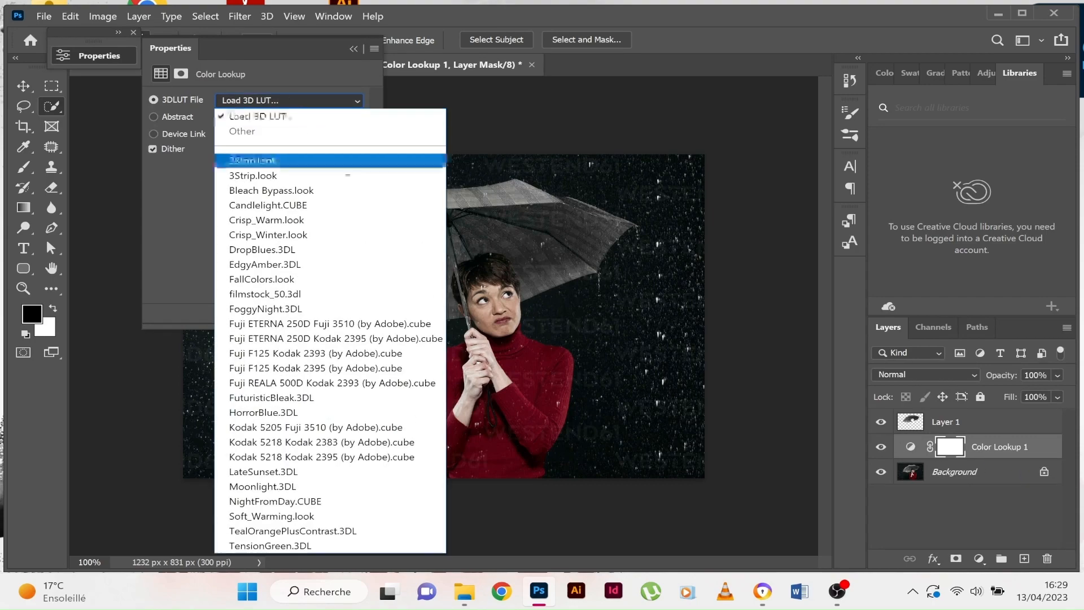
click(415, 487)
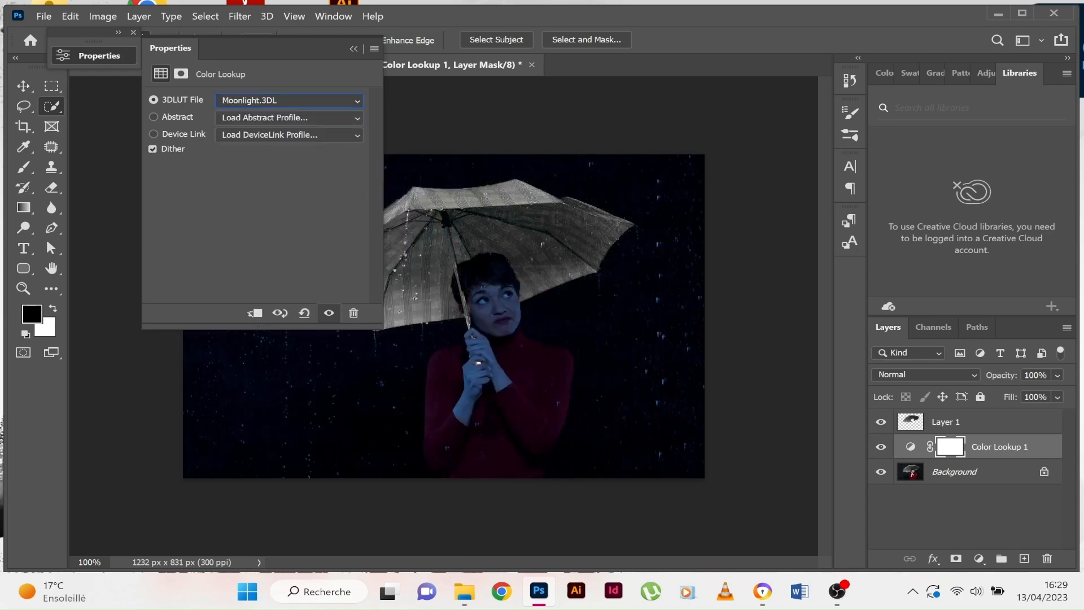
click(352, 48)
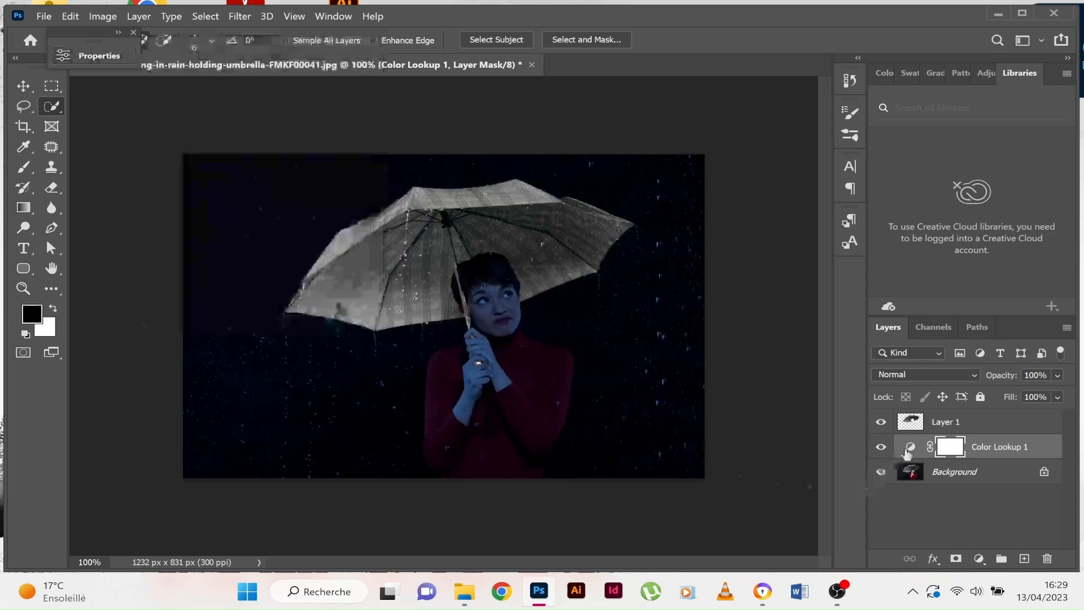
- Convert the umbrella layer to a smart object
click(952, 424)
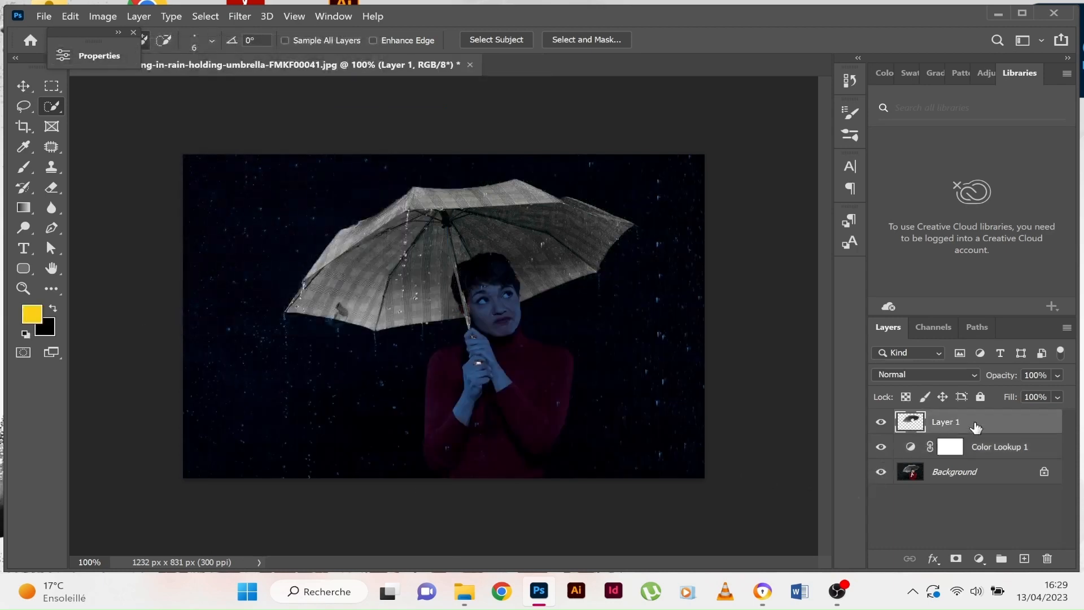
right_click(976, 426)
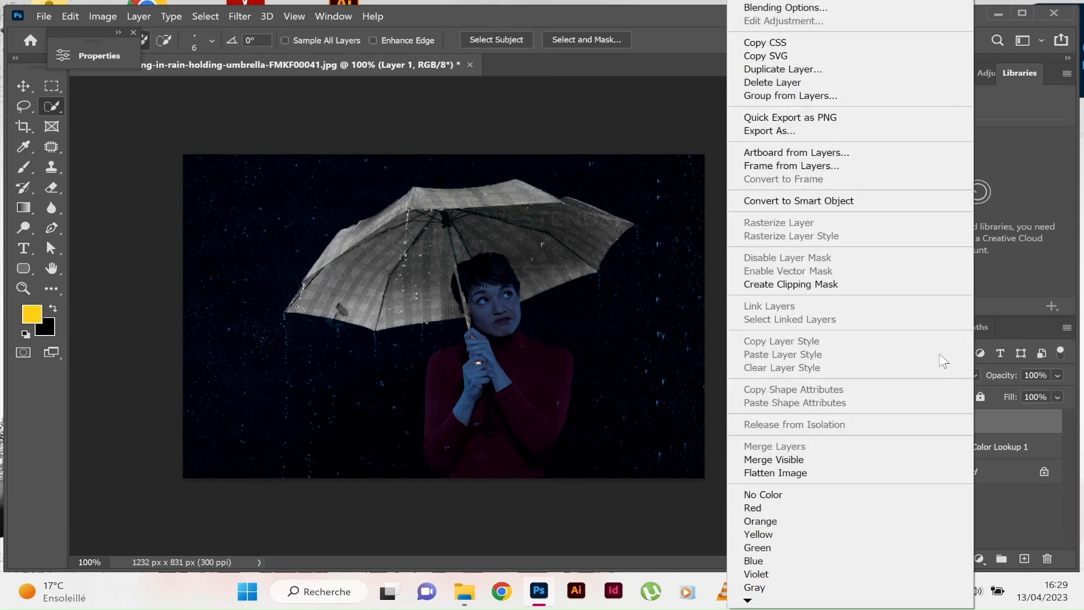
click(894, 202)
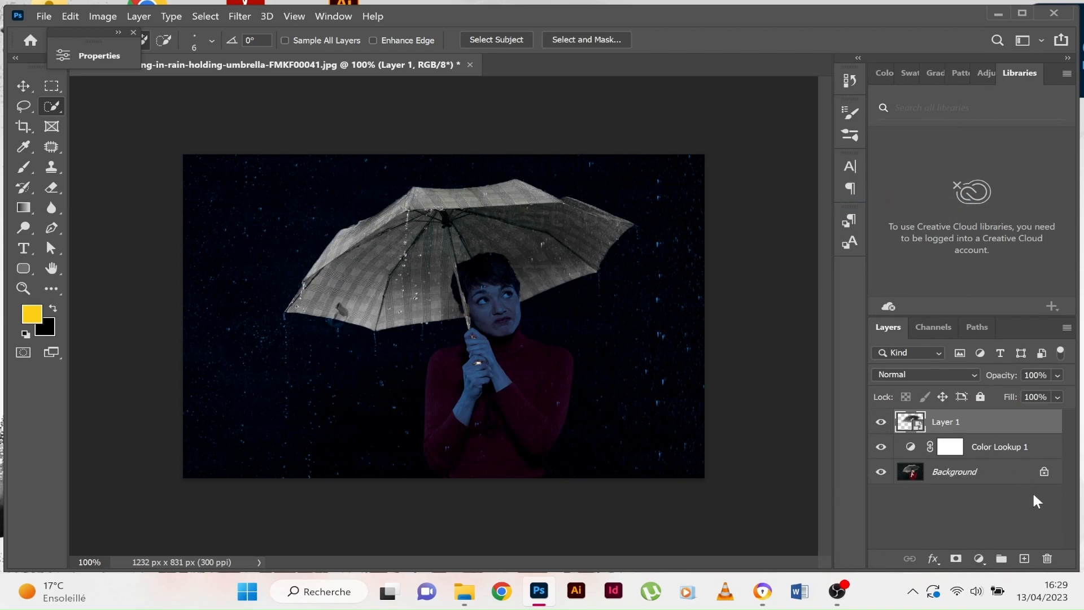
- Create a layer group, move the umbrella smart object into it and expand the group
click(1003, 560)
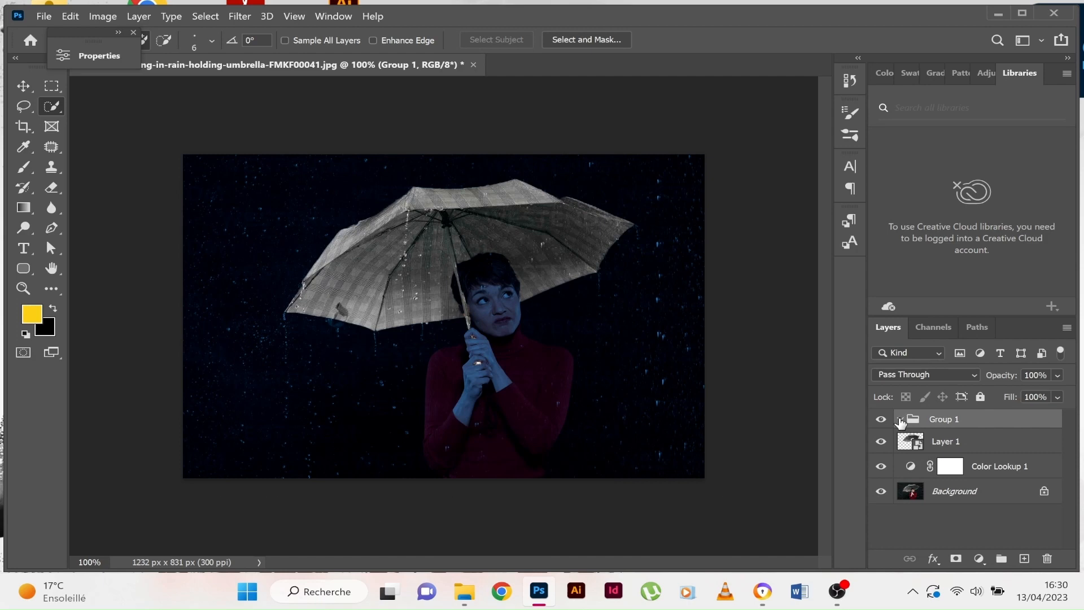
drag(910, 444, 919, 424)
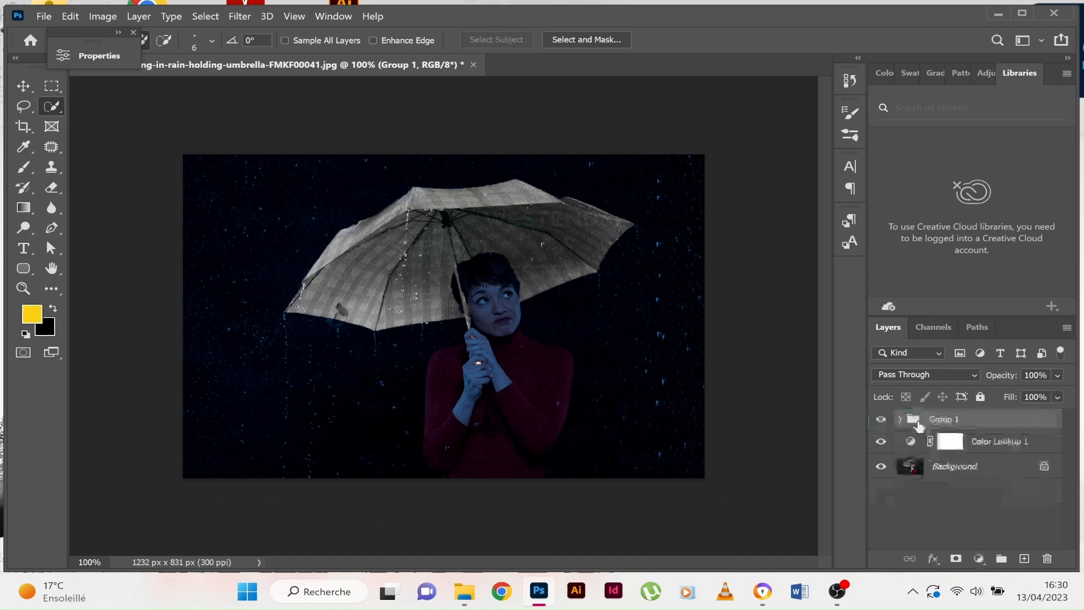
click(900, 420)
click(900, 420)
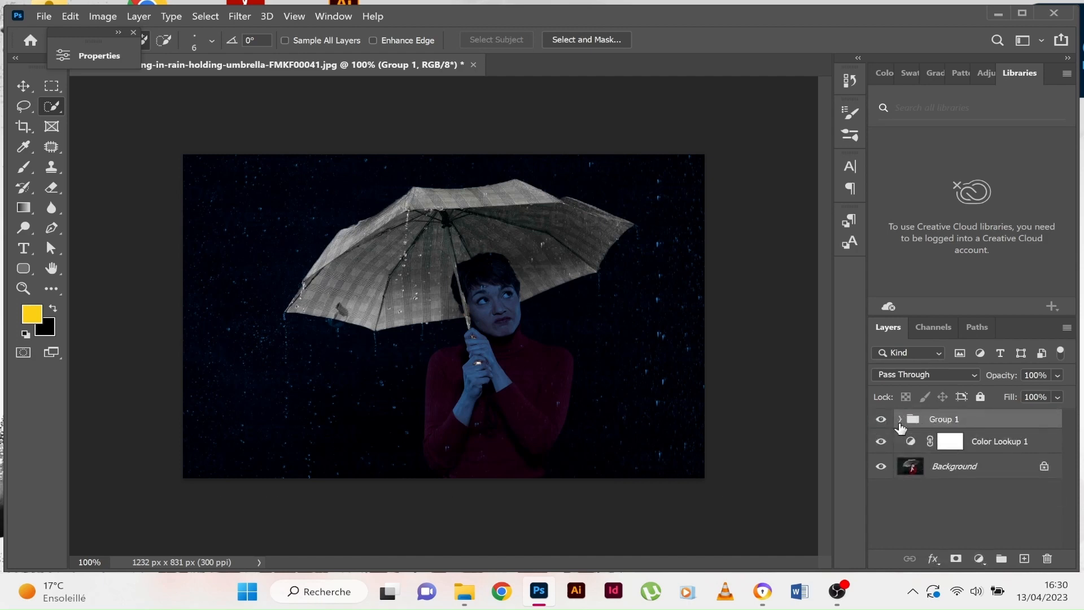
click(900, 423)
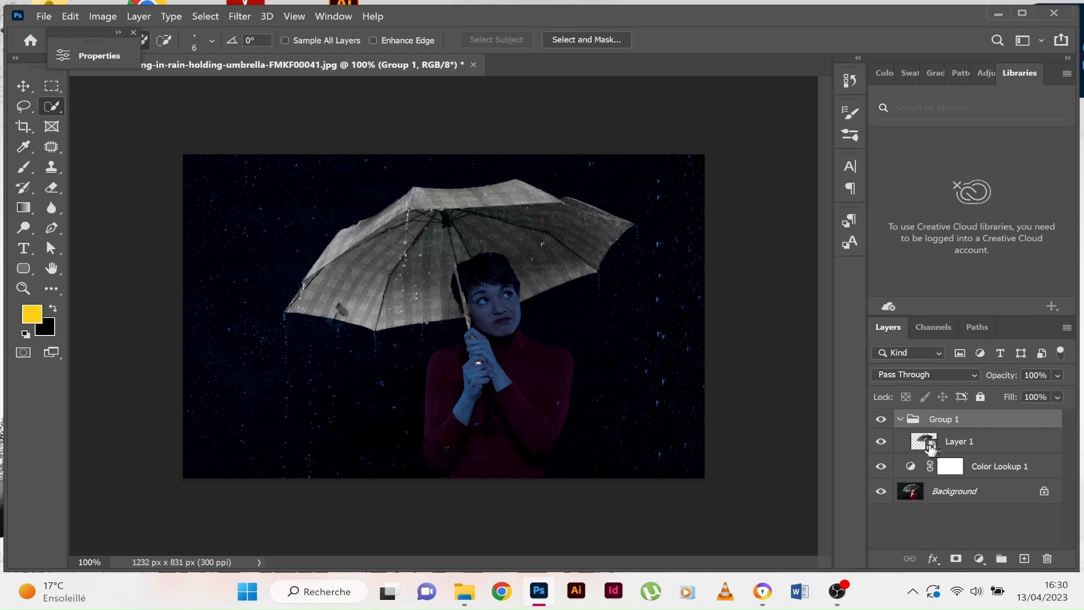
- Duplicate the umbrella smart object inside the group and set the copy's blending mode to Linear Dodge (Add)
click(929, 445)
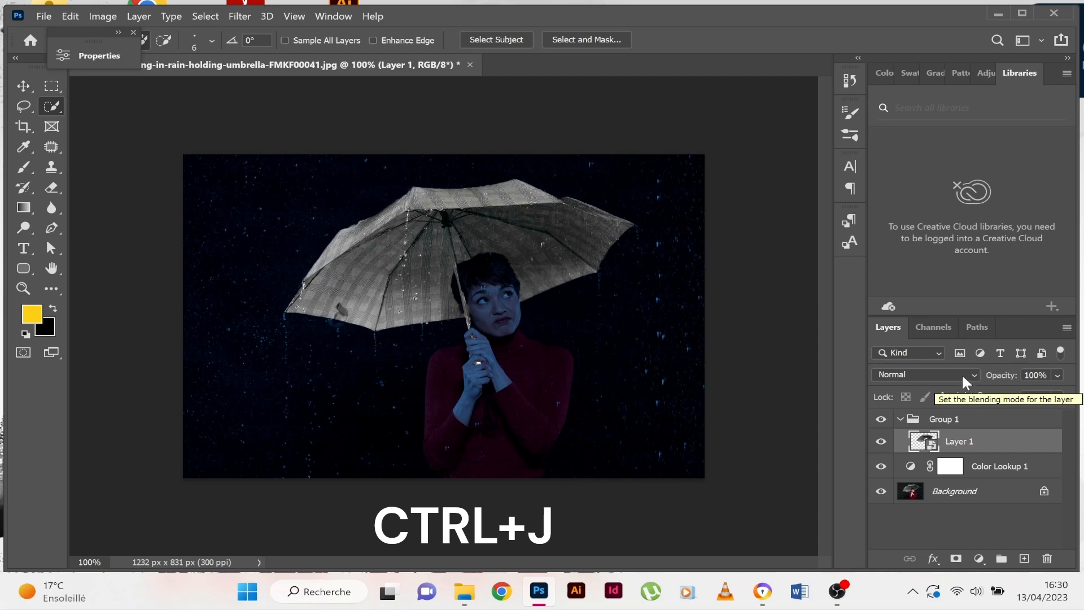
key(ctrl+j)
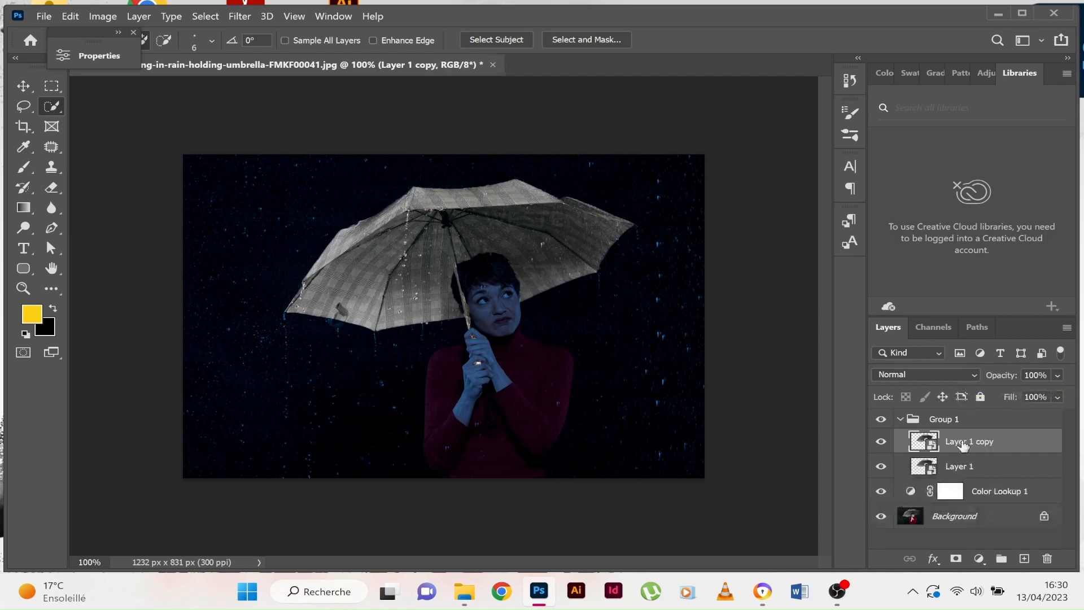
click(963, 372)
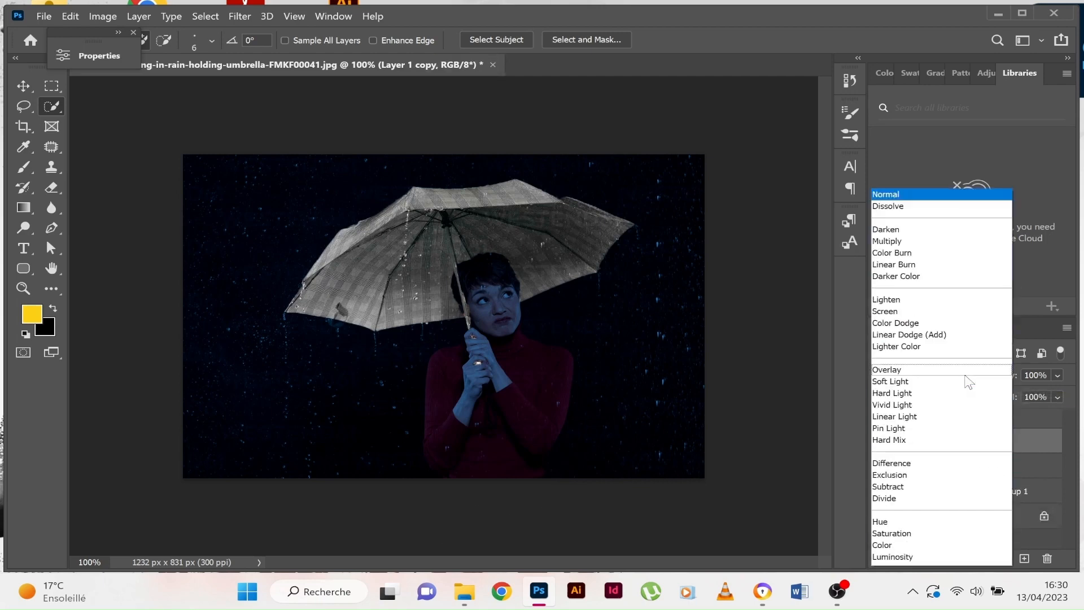
click(962, 339)
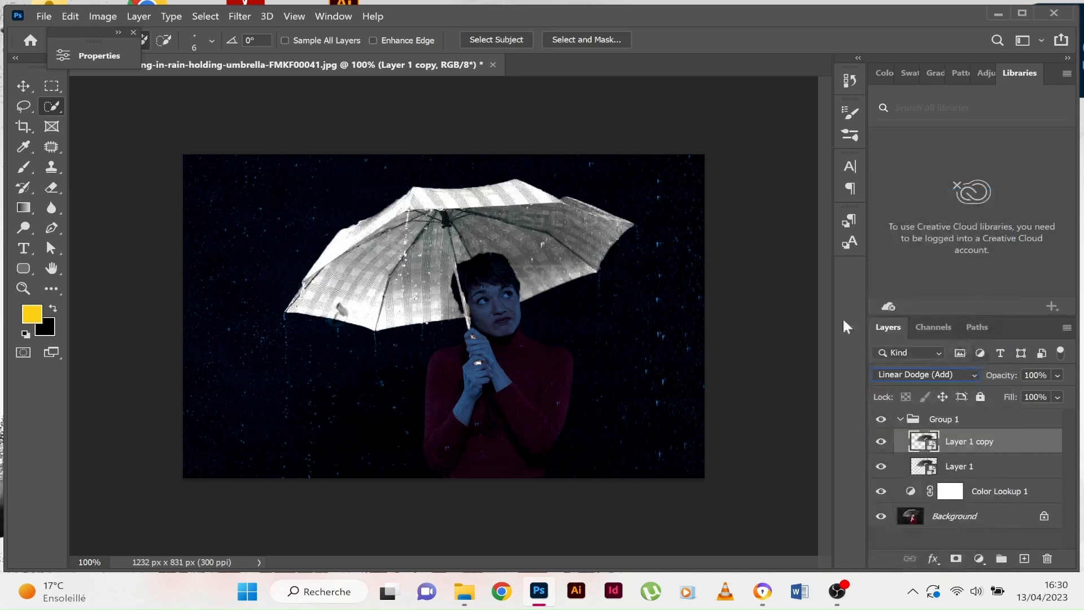
- Apply a Gaussian Blur with a radius of 5 pixels to the umbrella copy
click(238, 16)
mouse_move(421, 204)
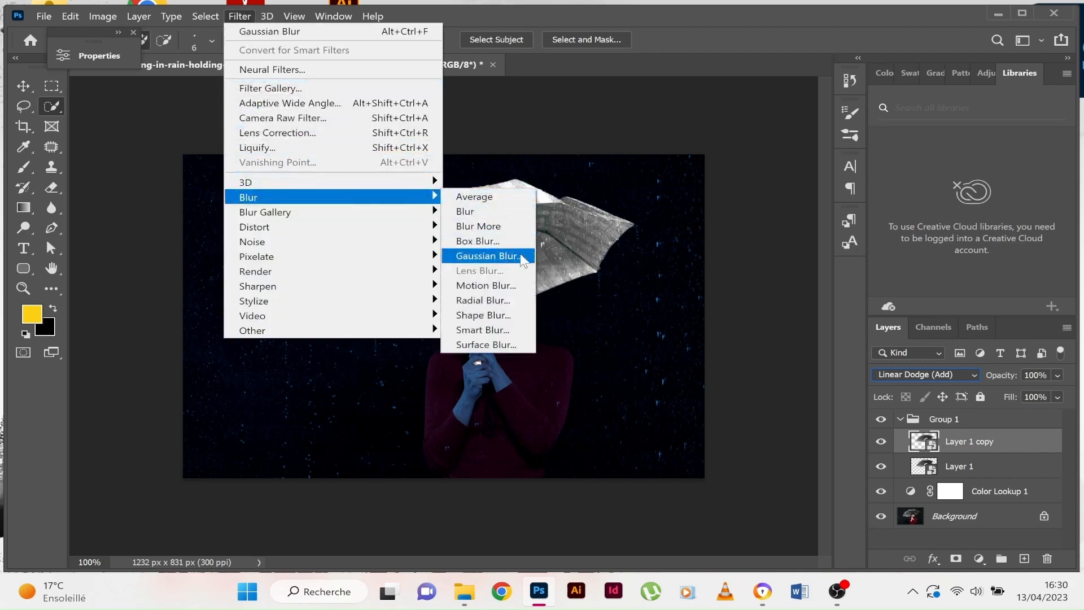
click(486, 255)
text(5)
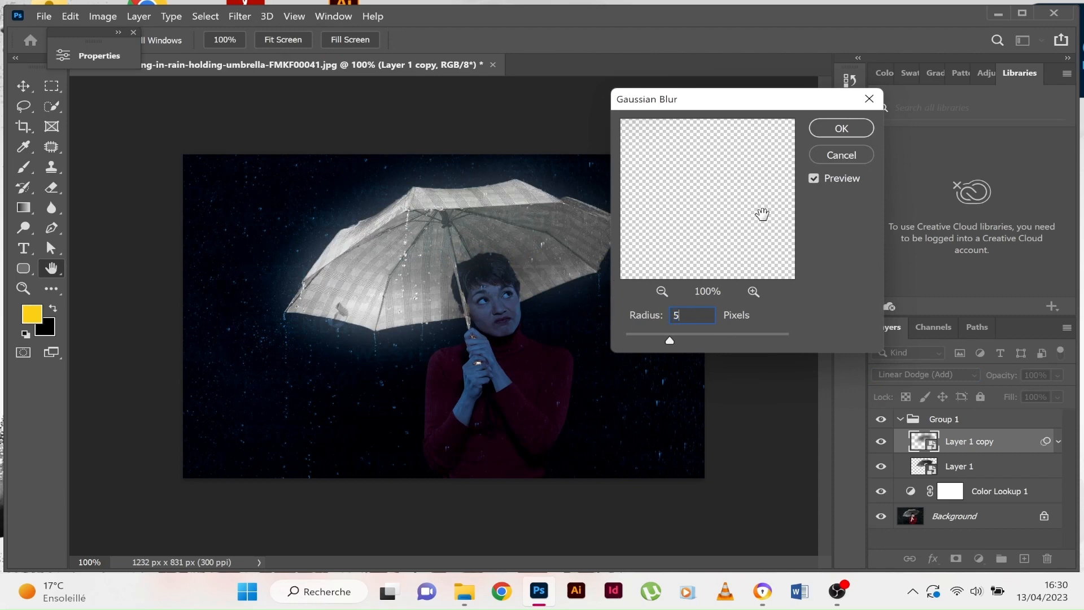
click(843, 129)
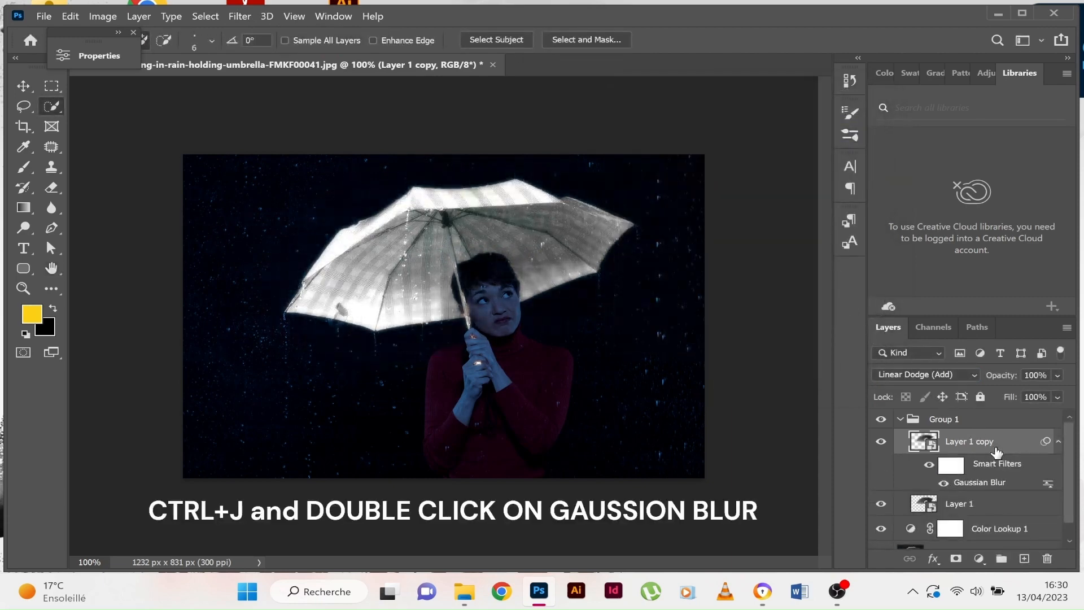
- Duplicate the blurred umbrella layer and set the new copy's Gaussian Blur radius to 10 pixels
key(ctrl+j)
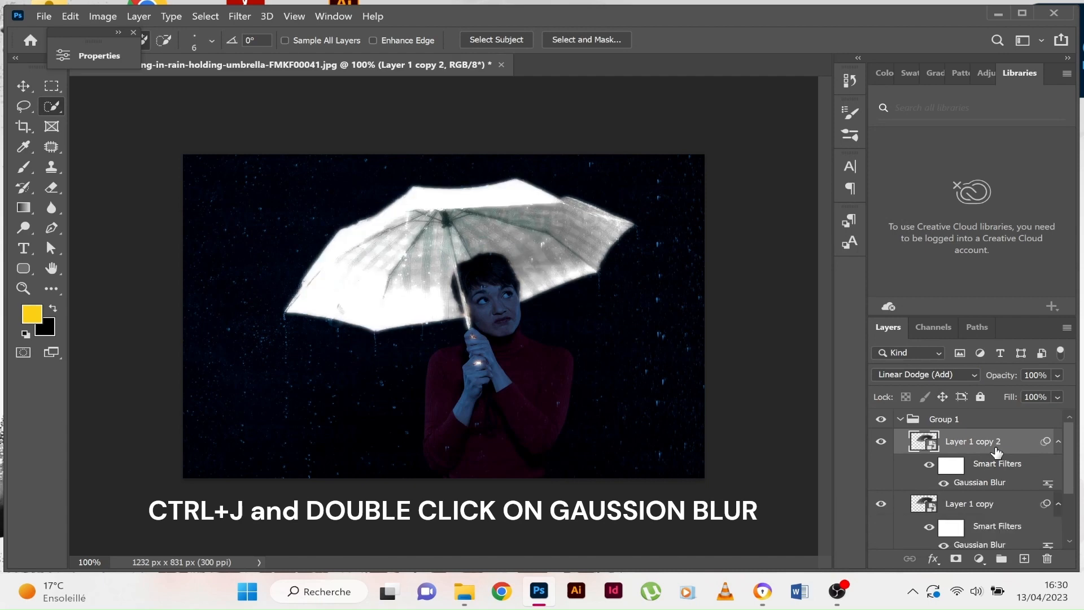
double_click(997, 484)
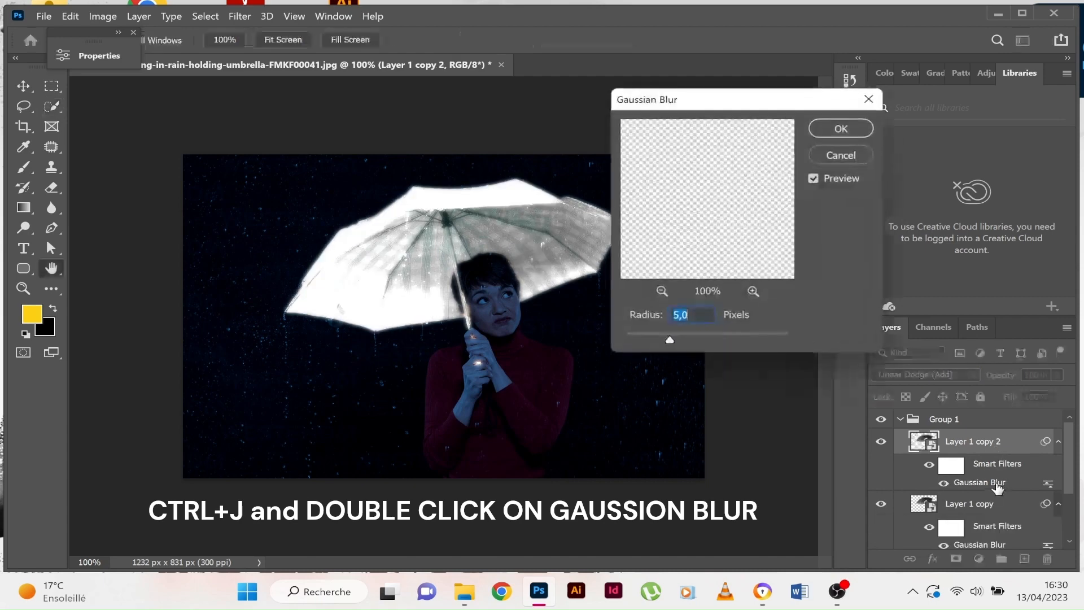
text(10)
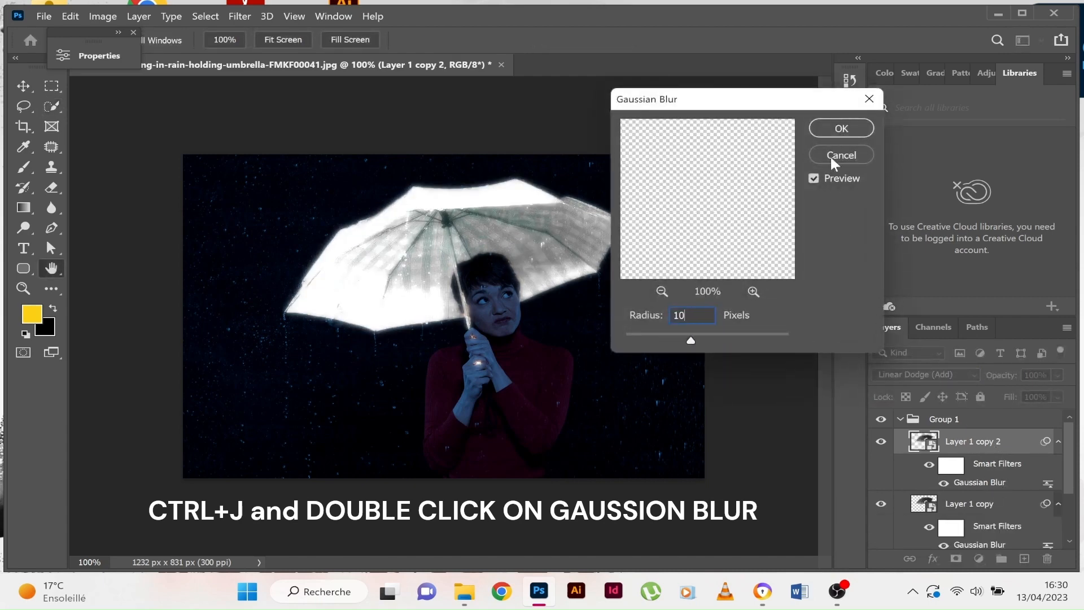
click(841, 128)
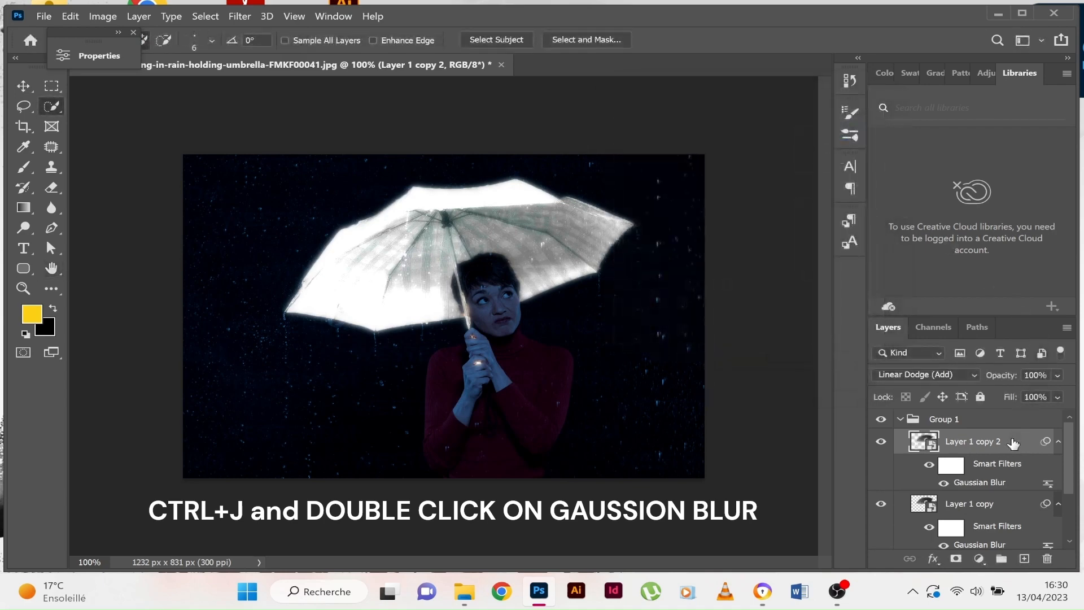
- Duplicate the top blurred umbrella layer and set the new copy's Gaussian Blur radius to 30 pixels
key(ctrl+j)
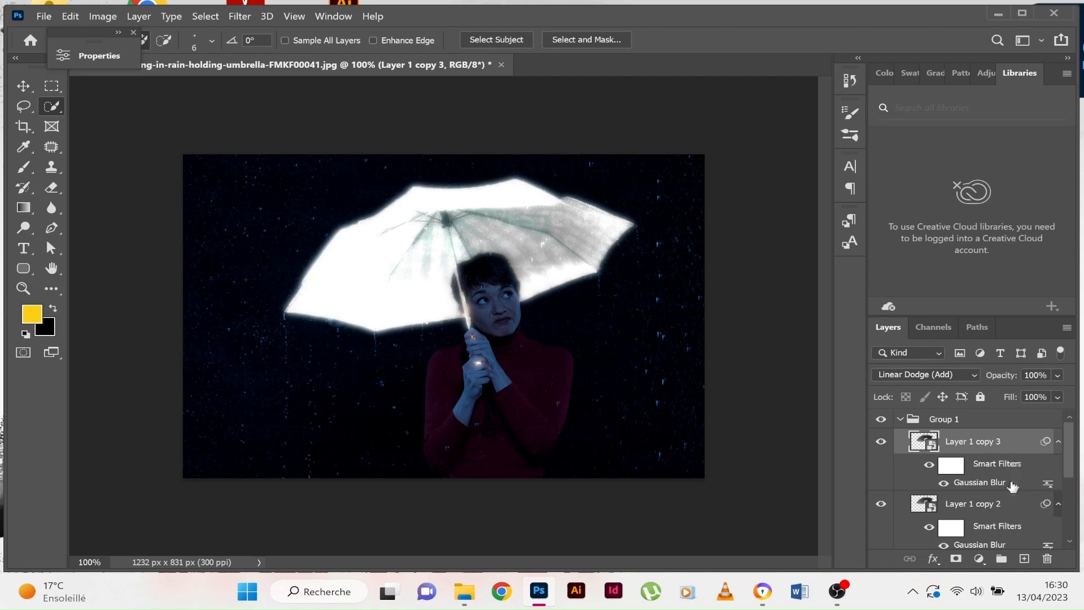
double_click(980, 483)
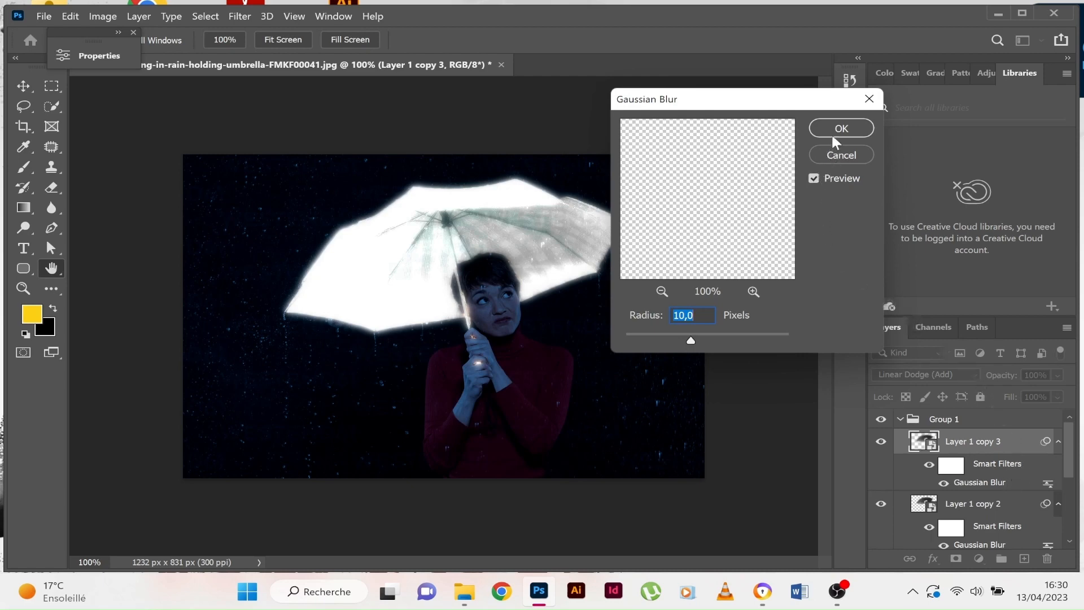
text(30)
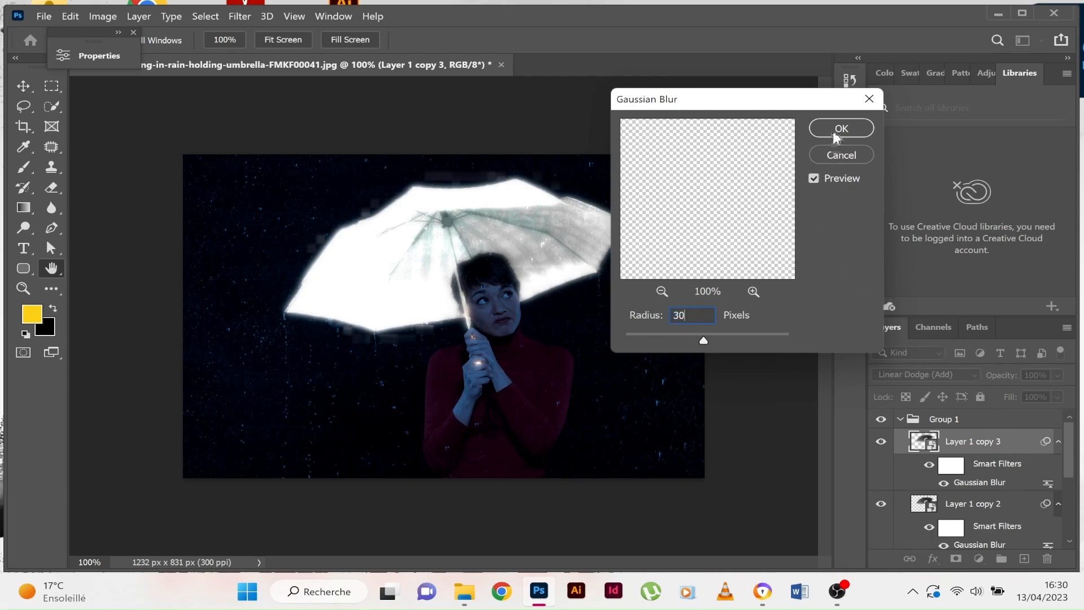
click(832, 128)
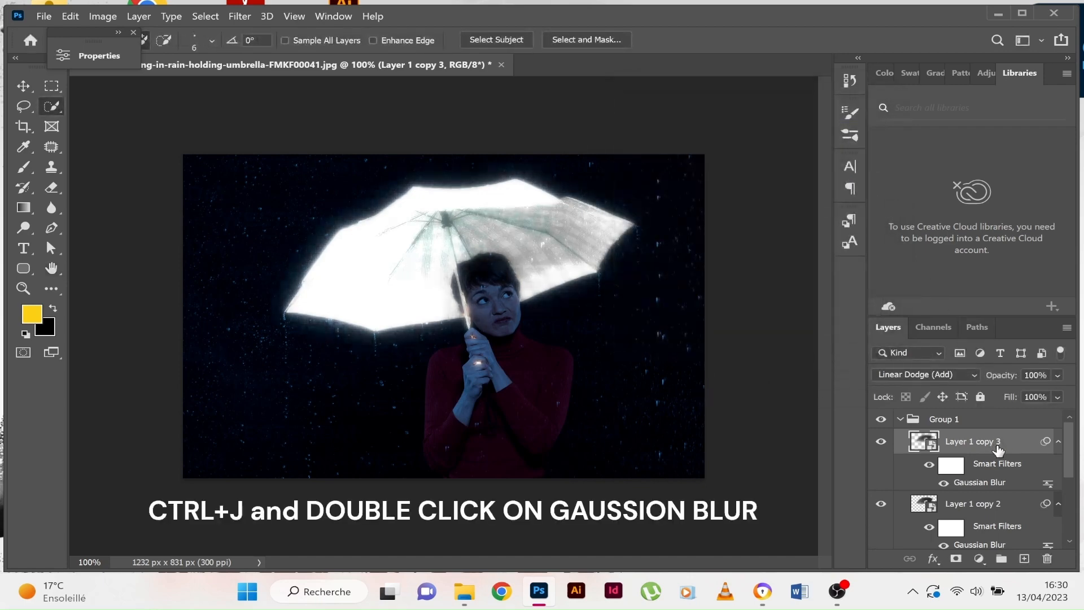
- Duplicate the umbrella layer with the 30-pixel blur and set the new copy's Gaussian Blur radius to 60 pixels
key(ctrl+j)
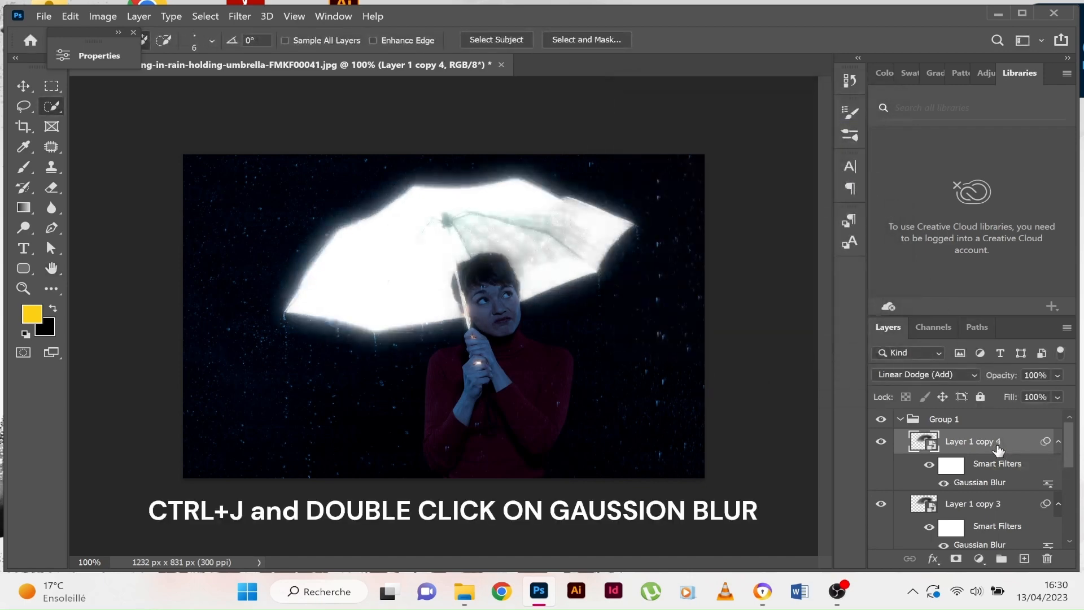
double_click(1002, 483)
text(60)
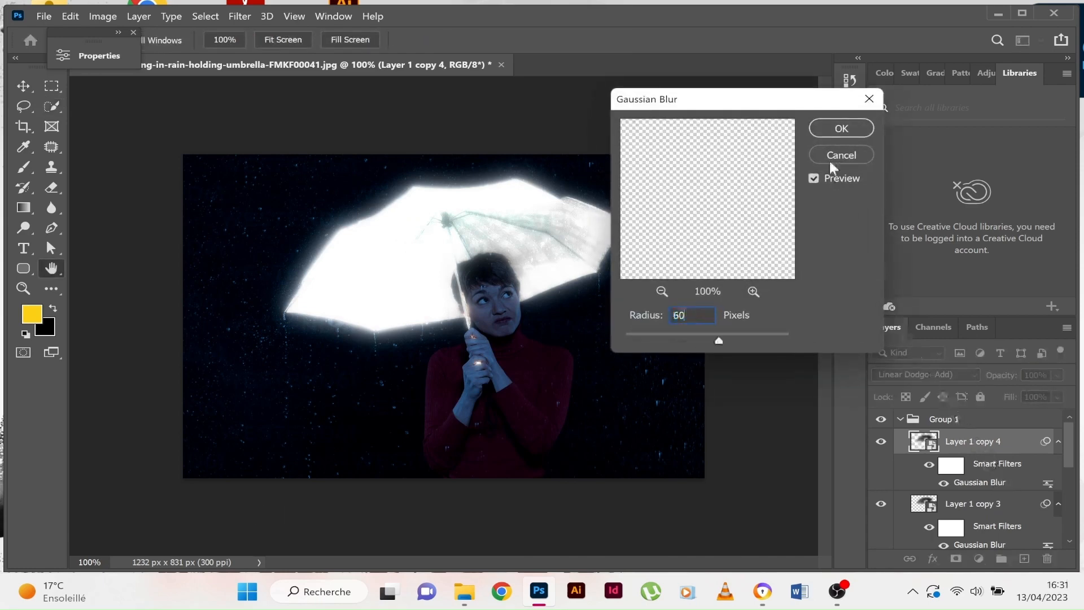
click(837, 124)
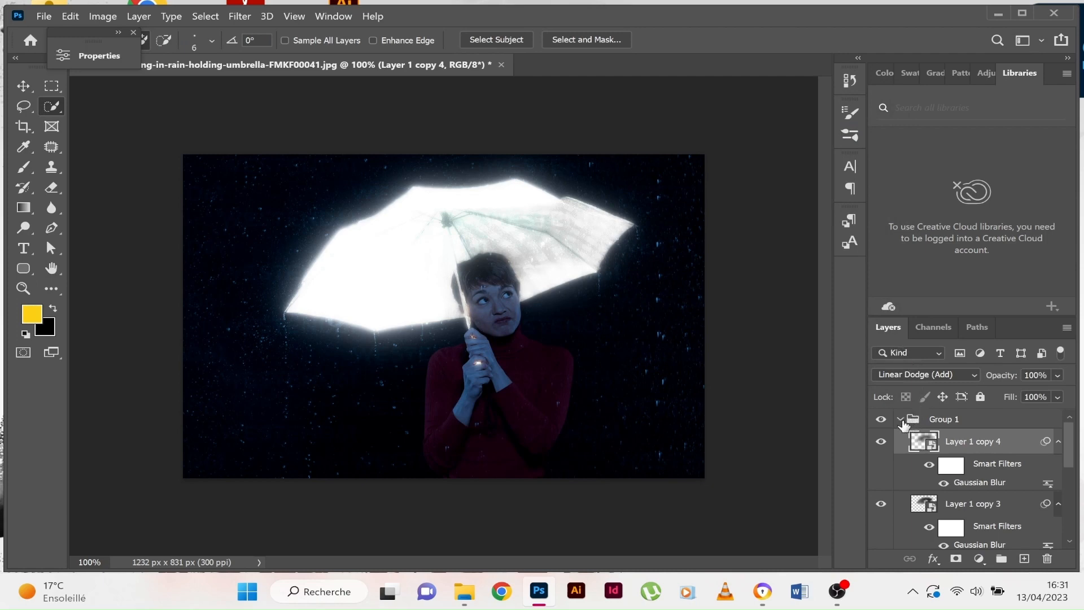
- Collapse the umbrella layer group and add a Hue/Saturation adjustment layer above it
click(901, 420)
click(901, 420)
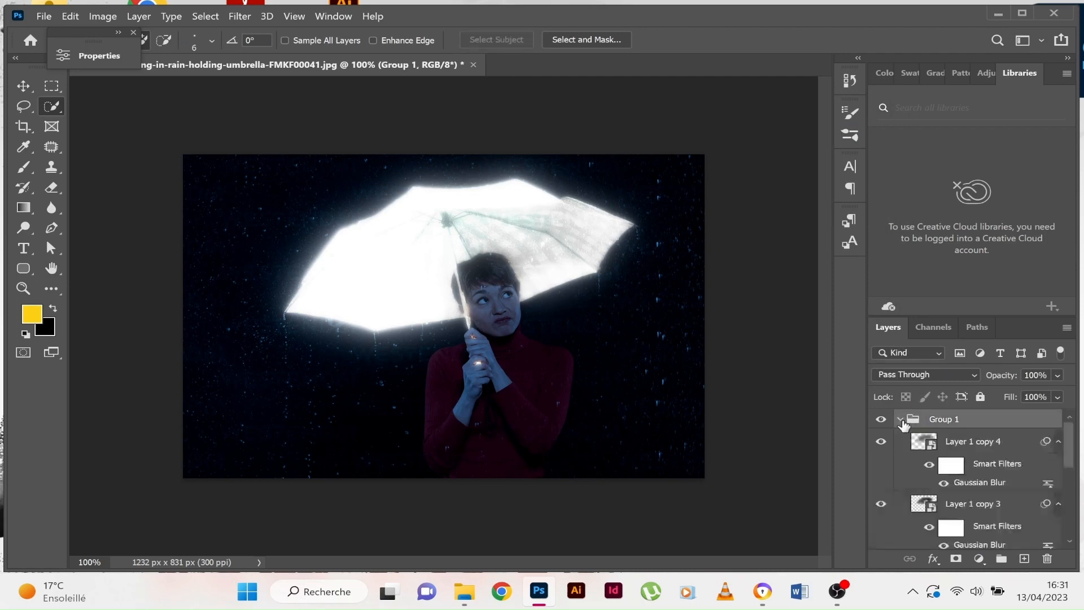
click(901, 420)
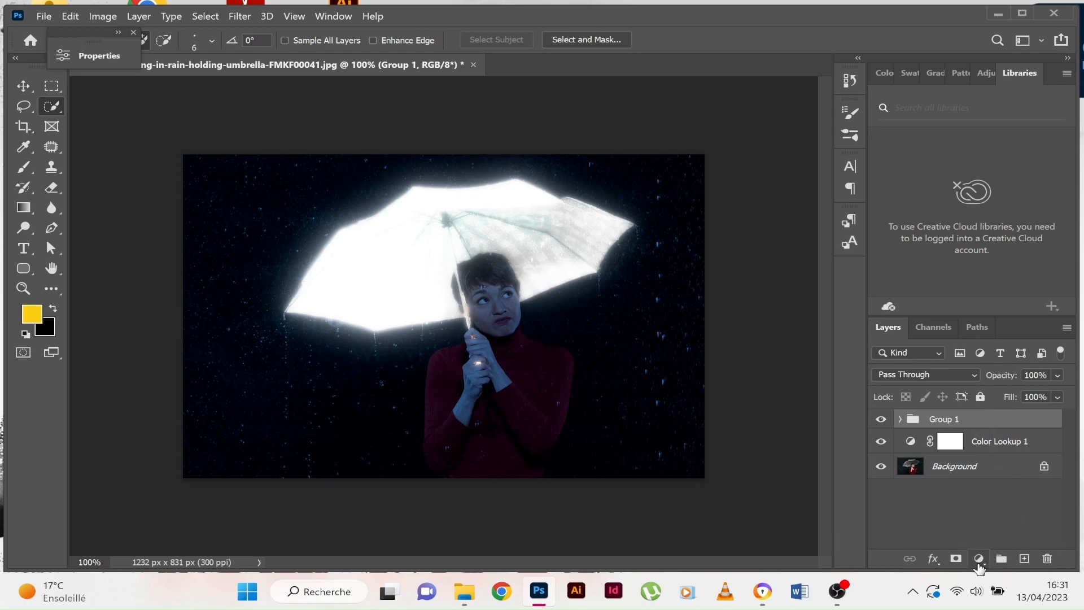
click(979, 559)
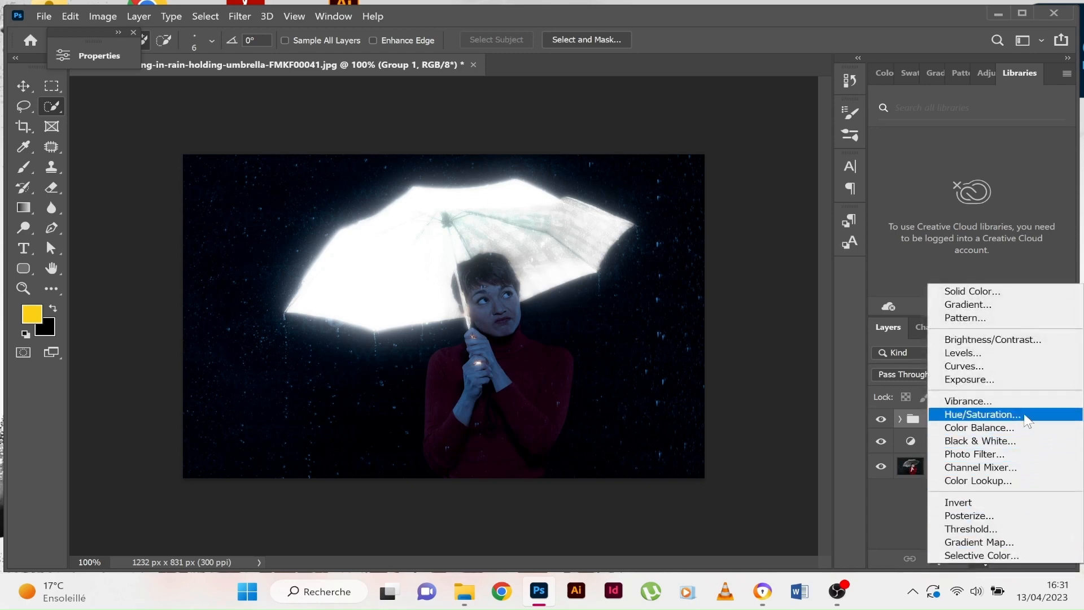
click(982, 414)
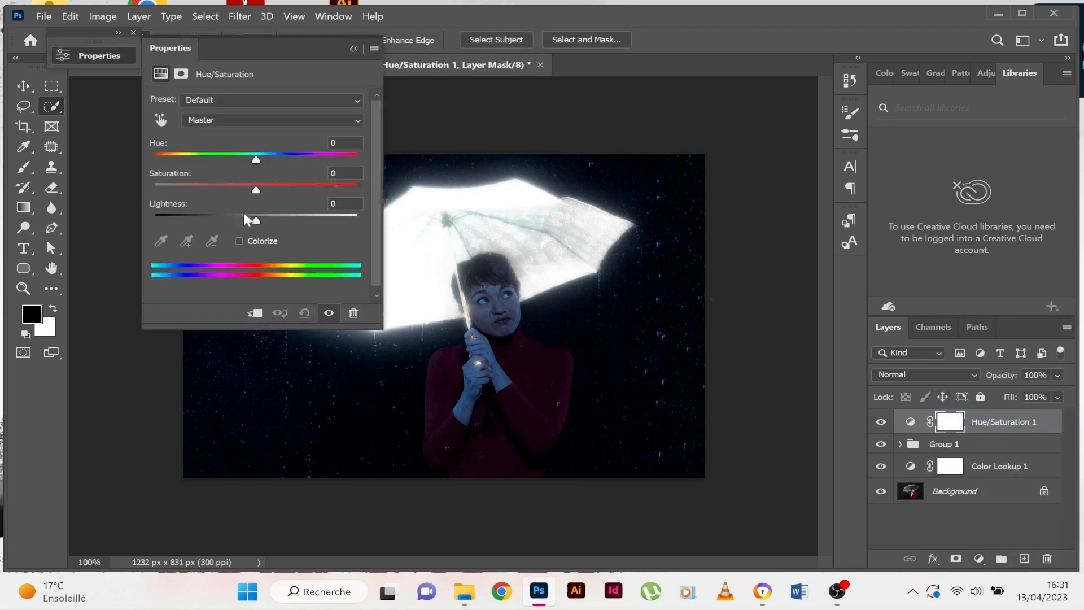
- Colorize the Hue/Saturation adjustment and clip it to the umbrella group, with hue 44, saturation 86 and lightness -7
click(239, 241)
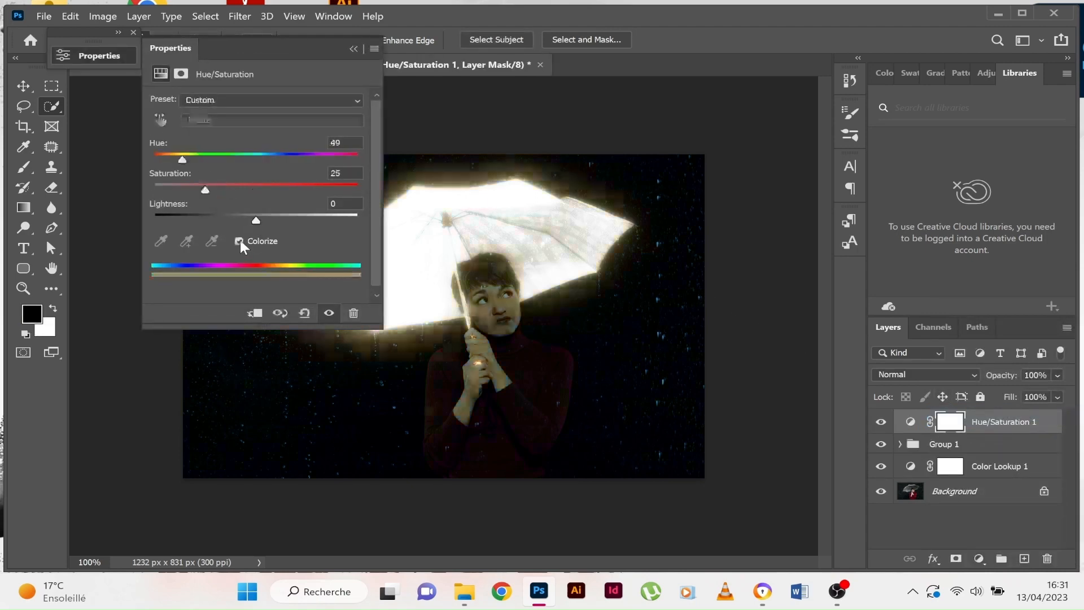
click(255, 316)
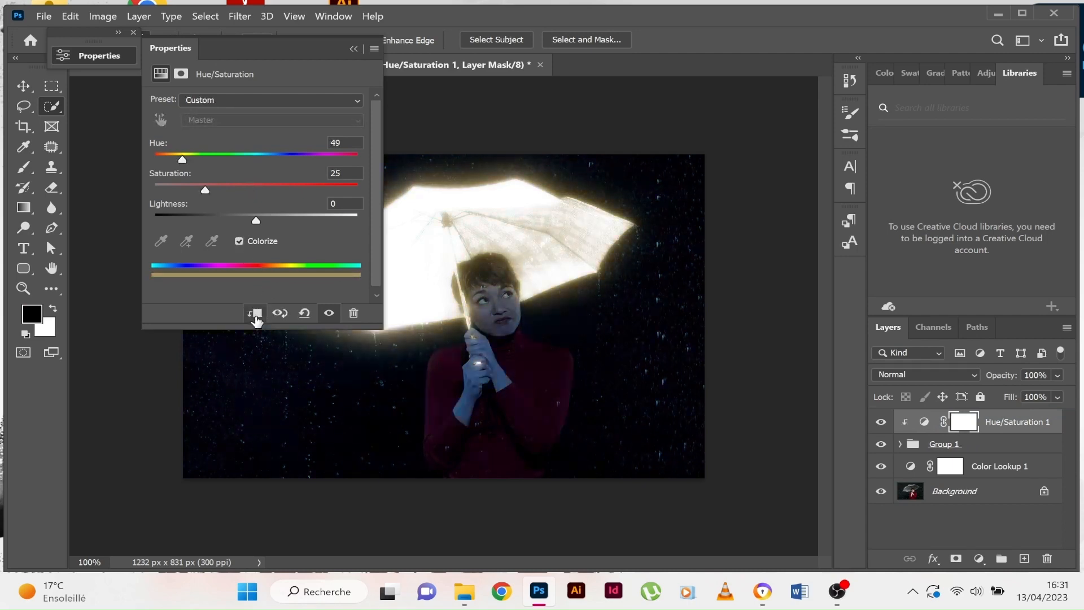
drag(179, 158, 345, 191)
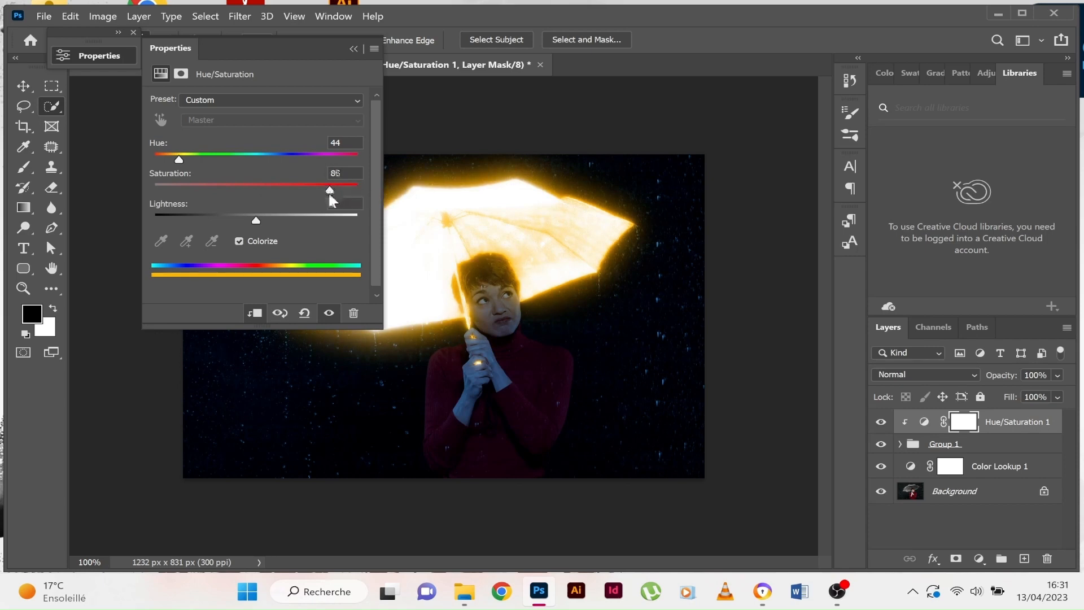
mouse_move(256, 222)
mouse_down()
mouse_move(229, 220)
mouse_move(248, 219)
mouse_up()
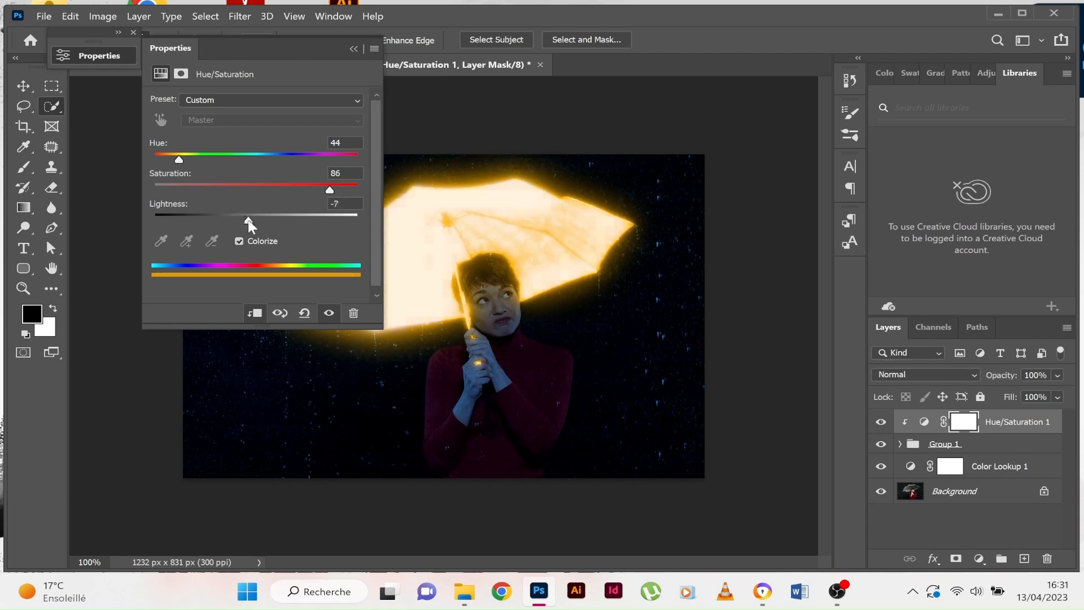
click(353, 47)
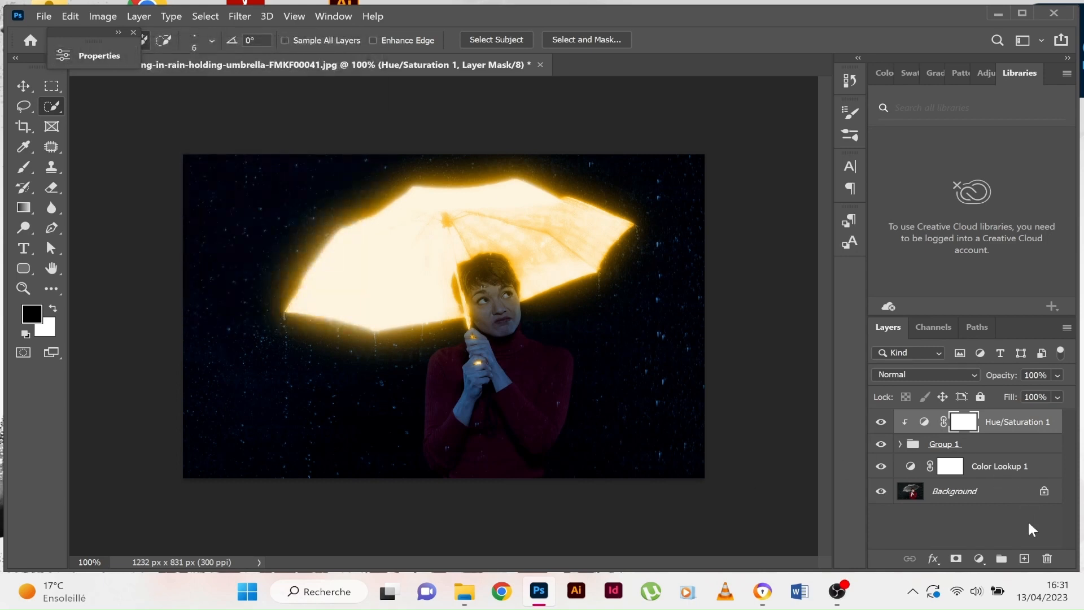
- Paint a soft yellow light reflection on the woman's shoulder on a new layer and set that layer to Overlay
click(1025, 560)
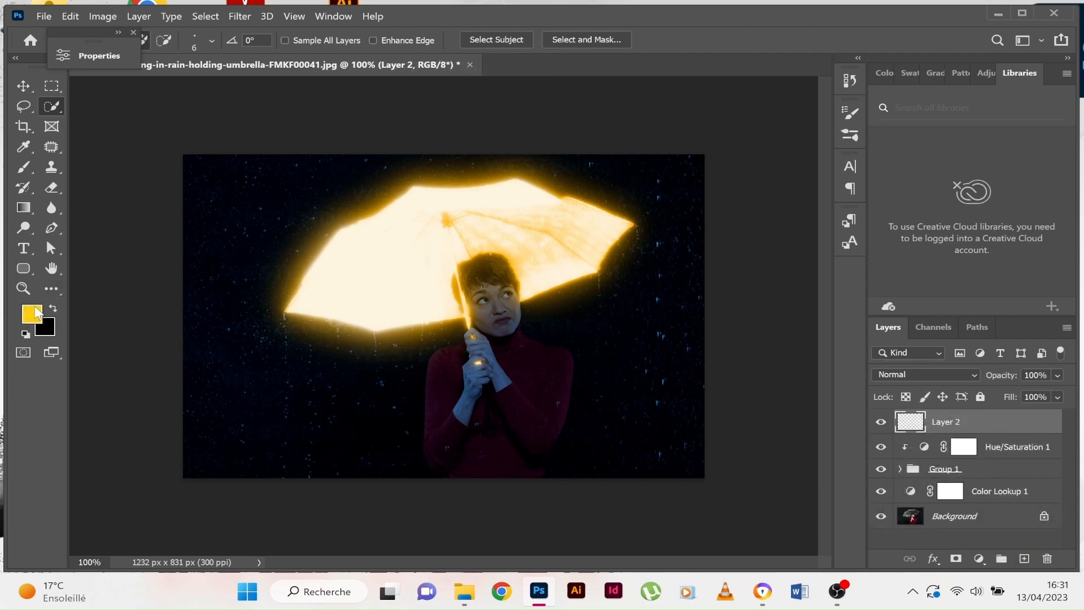
click(24, 168)
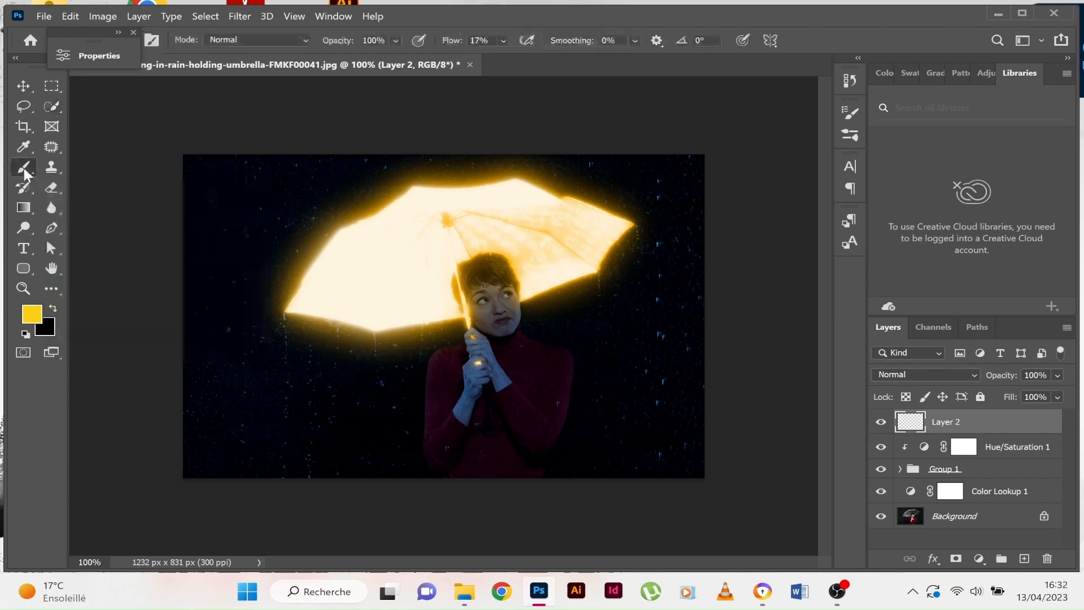
click(96, 166)
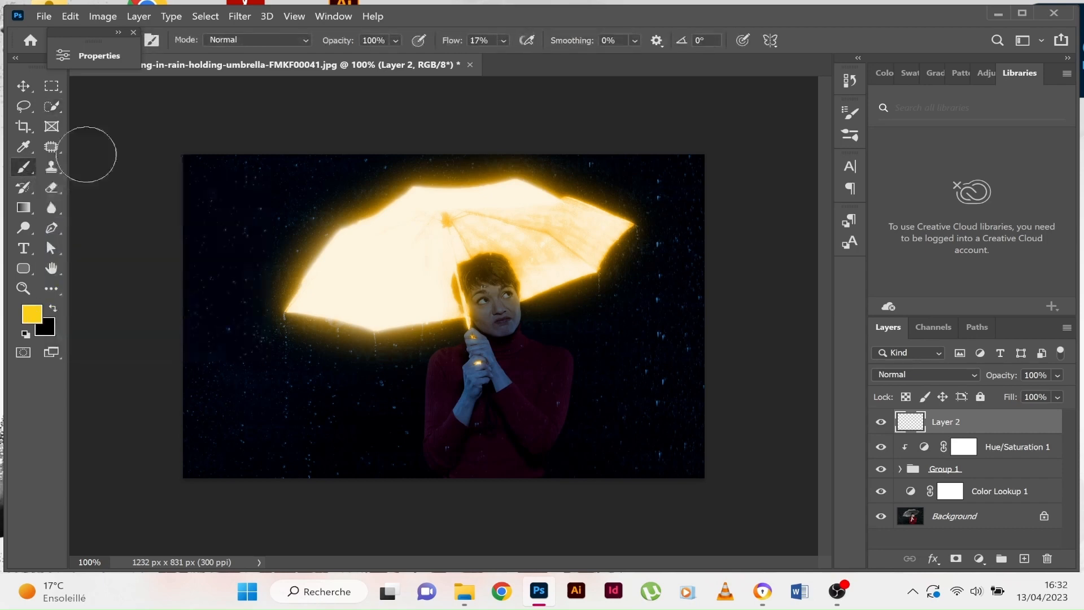
click(133, 30)
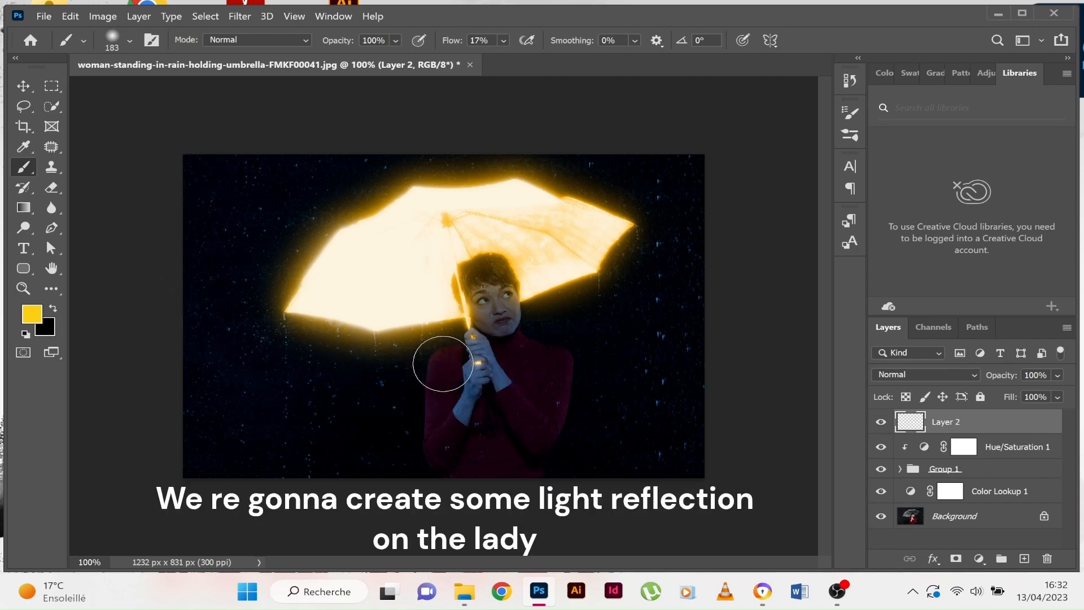
mouse_move(520, 358)
mouse_down()
mouse_move(550, 364)
mouse_move(559, 383)
mouse_move(517, 314)
mouse_move(496, 305)
mouse_move(517, 324)
mouse_up()
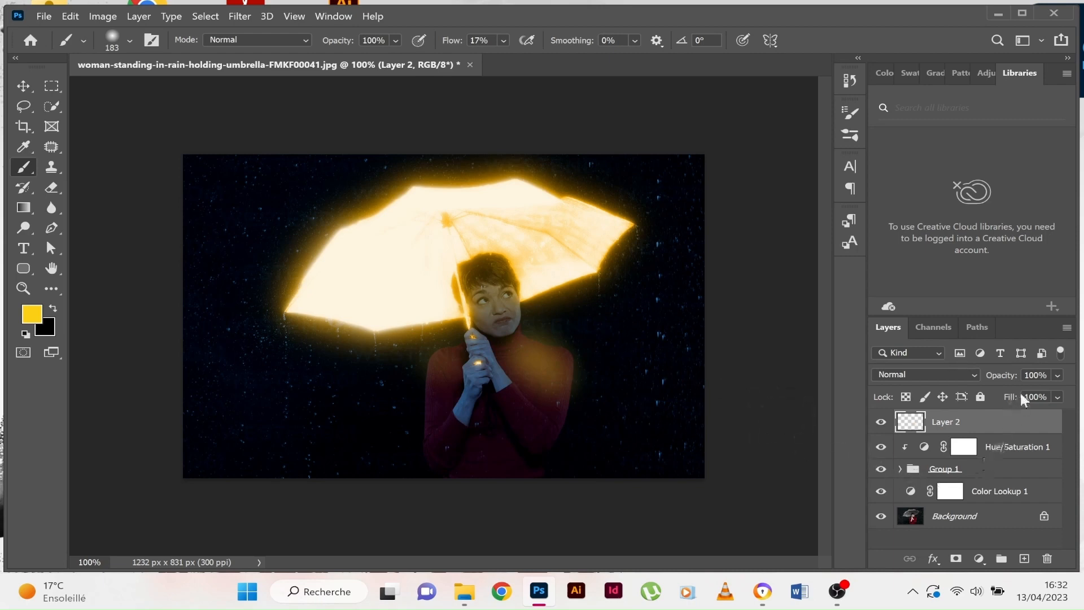
click(973, 374)
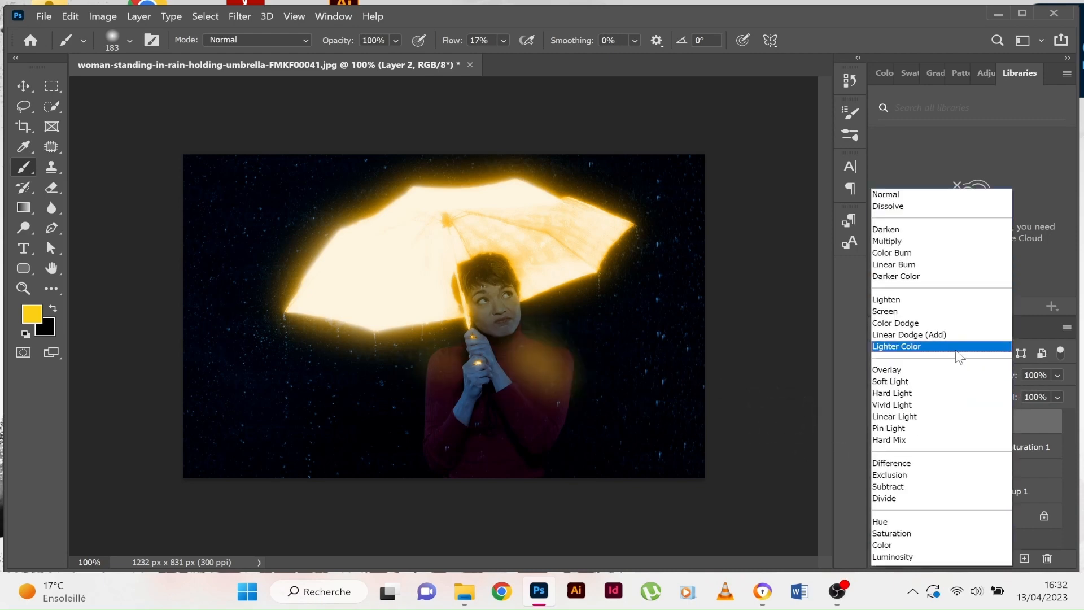
click(937, 373)
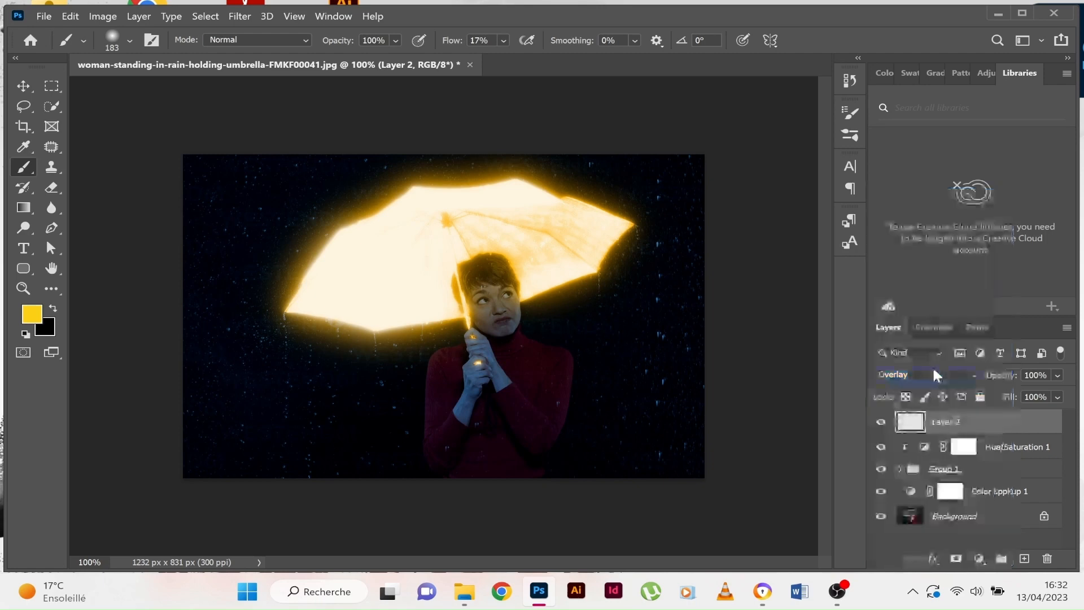
- Raise the brush flow to 100% and compare the image with the Overlay layer hidden and shown
click(503, 40)
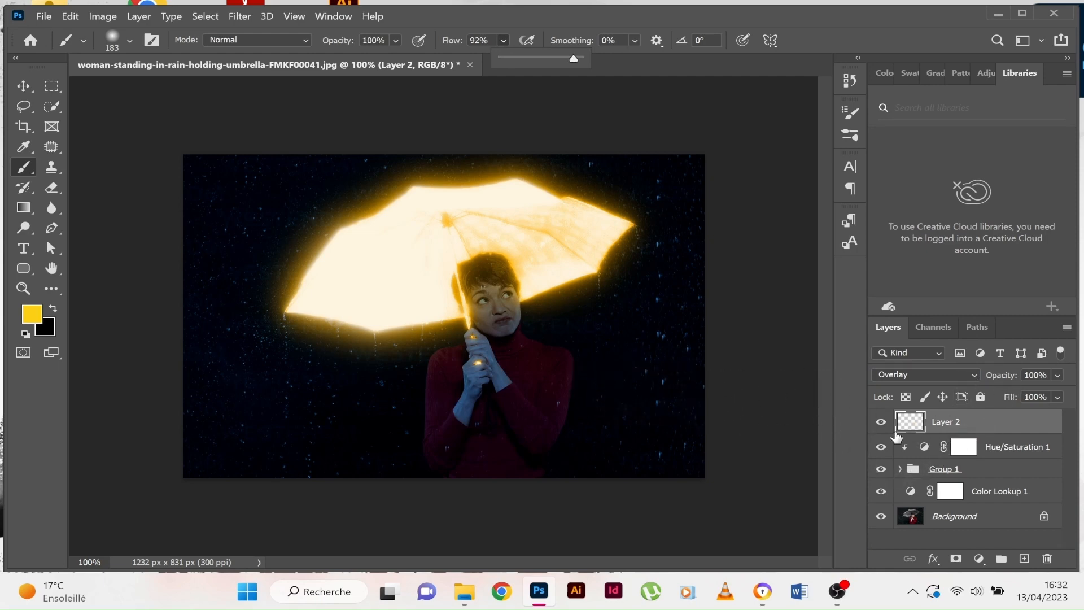
click(881, 422)
click(881, 422)
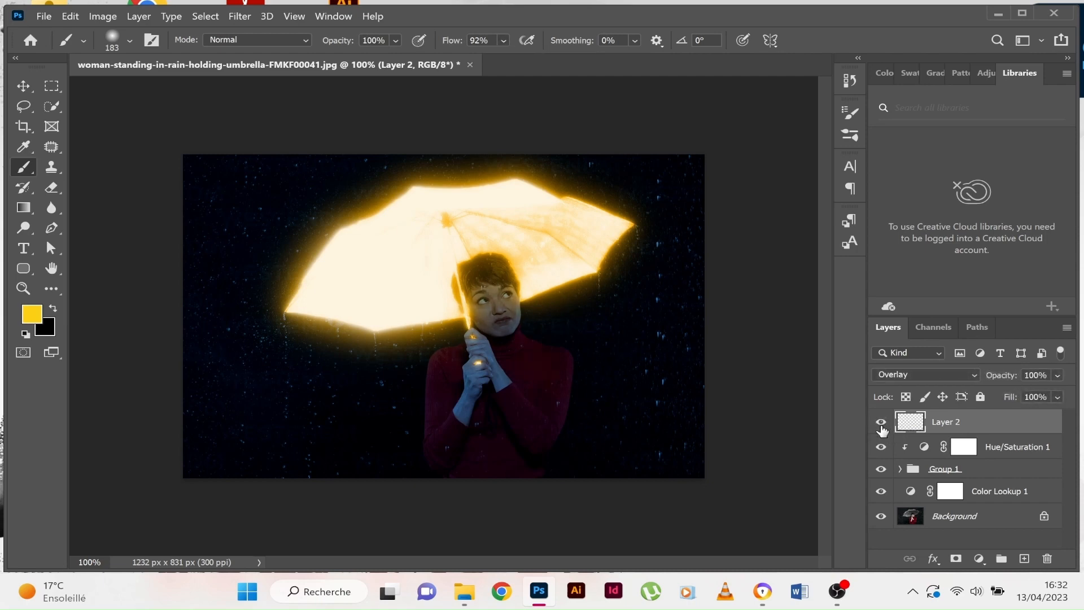
click(504, 42)
drag(544, 58, 586, 55)
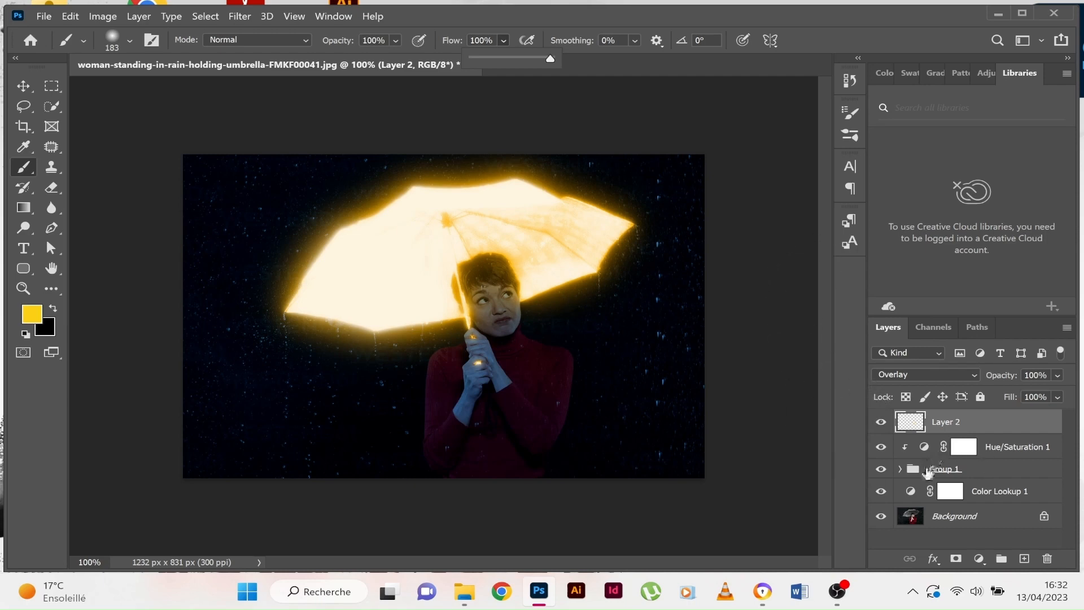
- Preview other blending modes on the umbrella group, keeping it on Pass Through
click(927, 470)
click(960, 373)
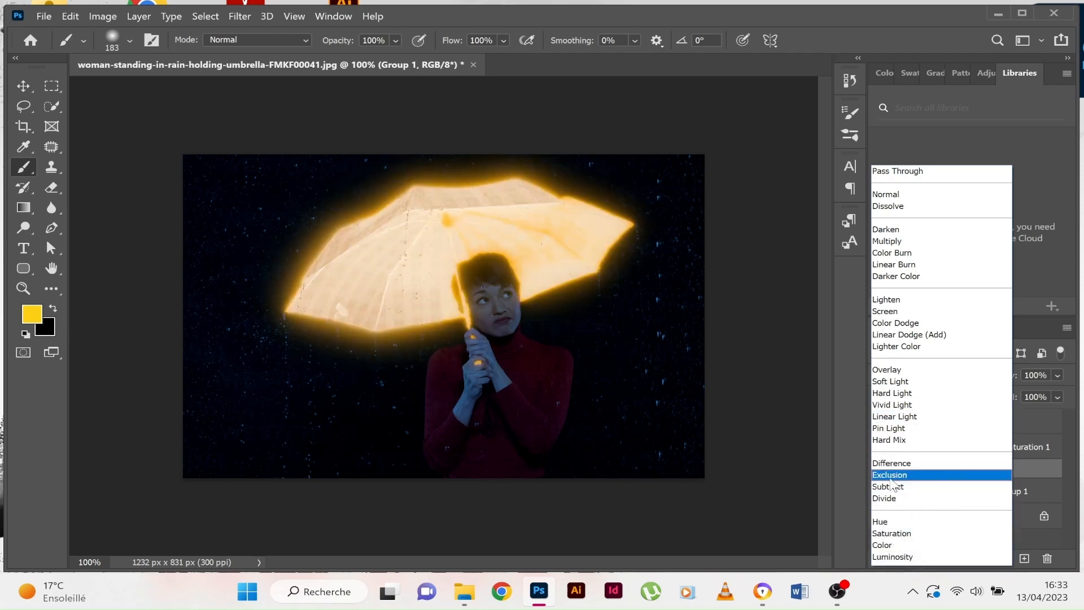
click(768, 397)
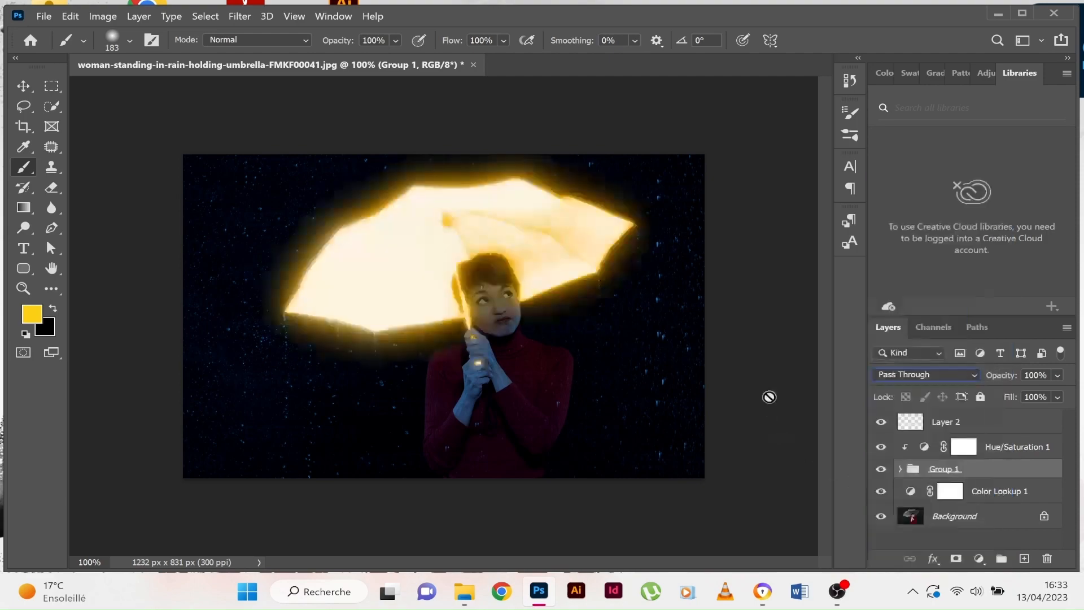